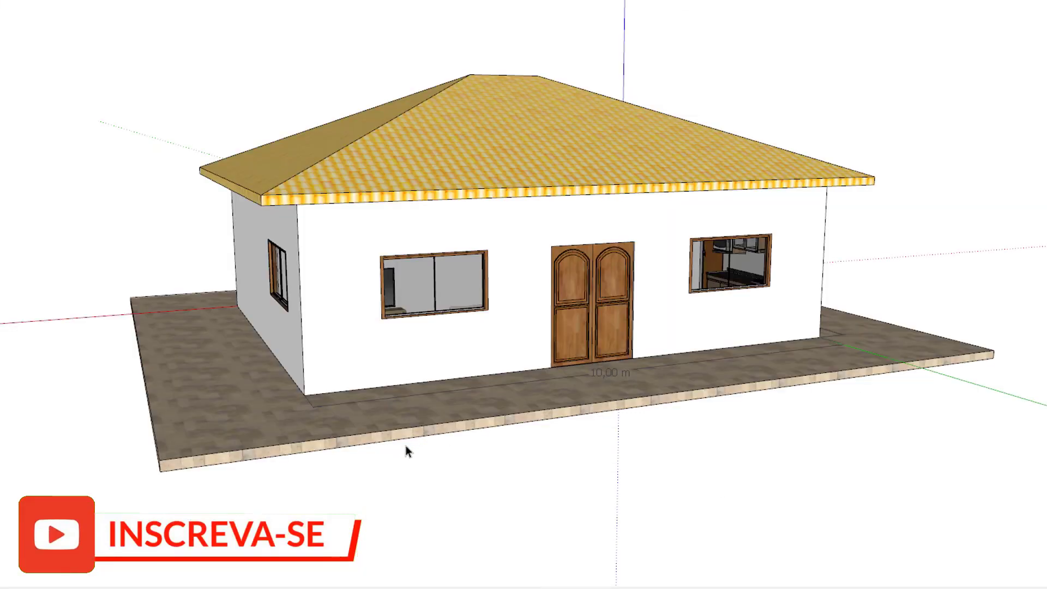
Examine the house model's exterior from several sides and its furnished room layout with the roof removed
mouse_move(273, 445)
left_mouse_down()
mouse_move(845, 425)
mouse_move(399, 493)
mouse_move(245, 485)
left_mouse_up()
mouse_move(1037, 397)
left_mouse_down()
mouse_move(801, 367)
mouse_move(912, 335)
mouse_move(635, 320)
mouse_move(774, 295)
left_mouse_up()
left_click_drag(525, 359, 748, 311)
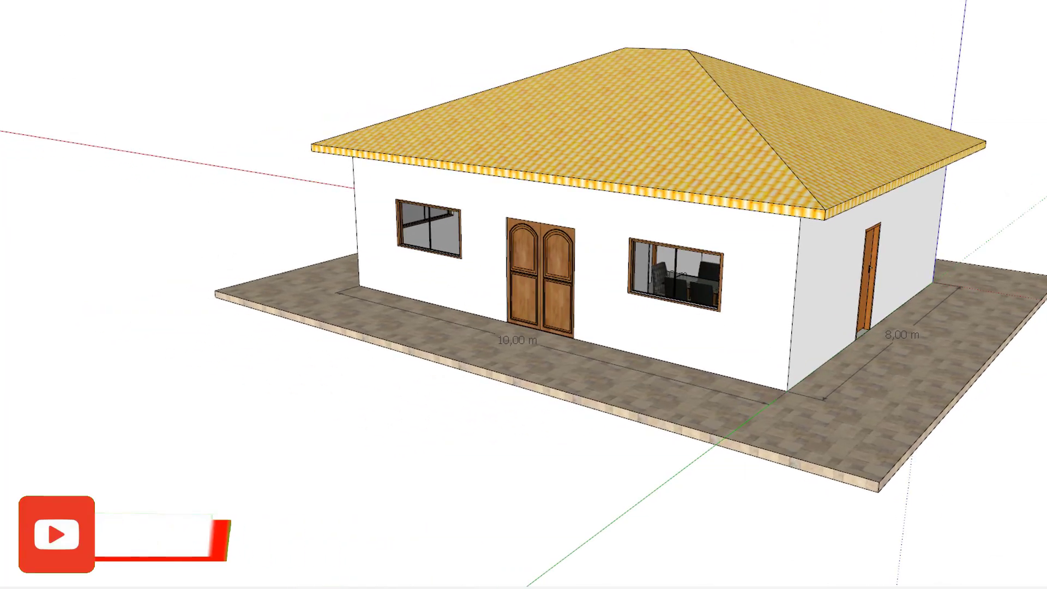
mouse_move(518, 202)
left_mouse_down()
mouse_move(411, 262)
mouse_move(741, 387)
mouse_move(610, 420)
left_mouse_up()
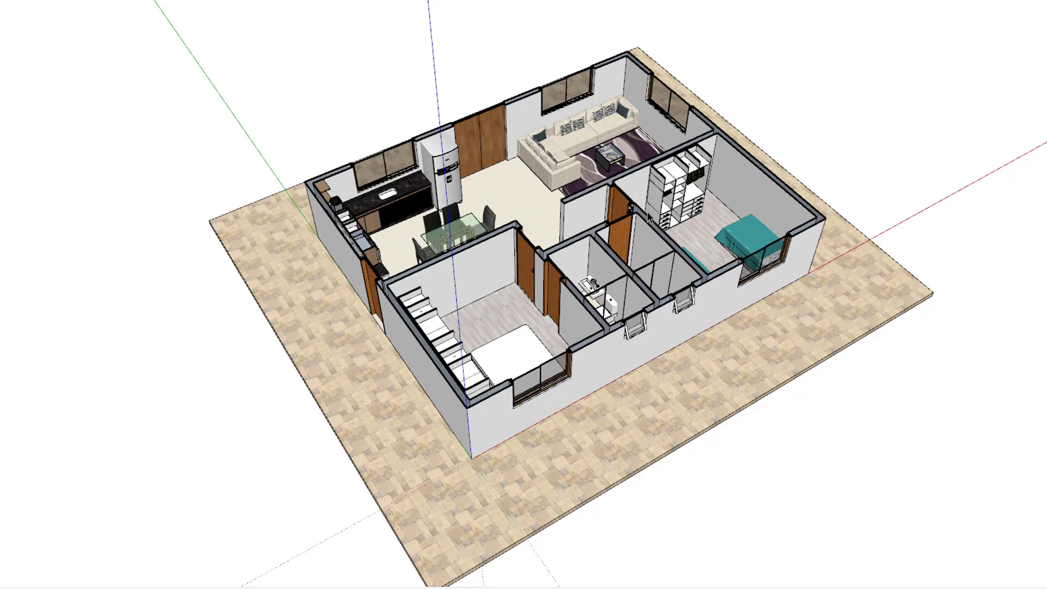
left_click_drag(426, 243, 758, 257)
left_click_drag(390, 314, 499, 362)
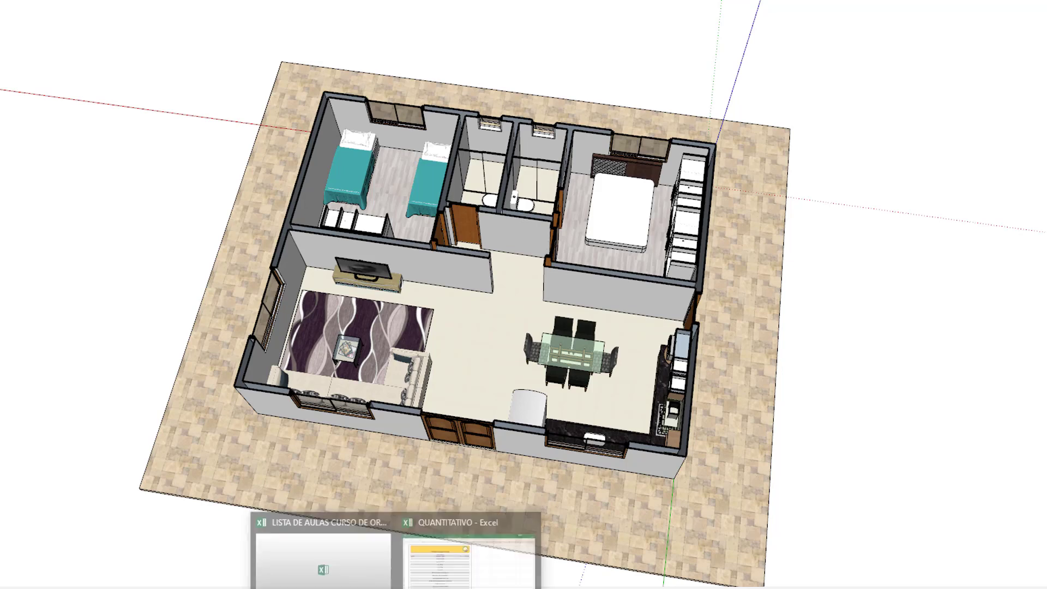
Switch to the QUANTITATIVO workbook in Excel and review the section headings from SERVIÇOS INICIAIS to INSTALAÇÕES HIDRAULICAS ÁGUA FRIA
left_click(450, 572)
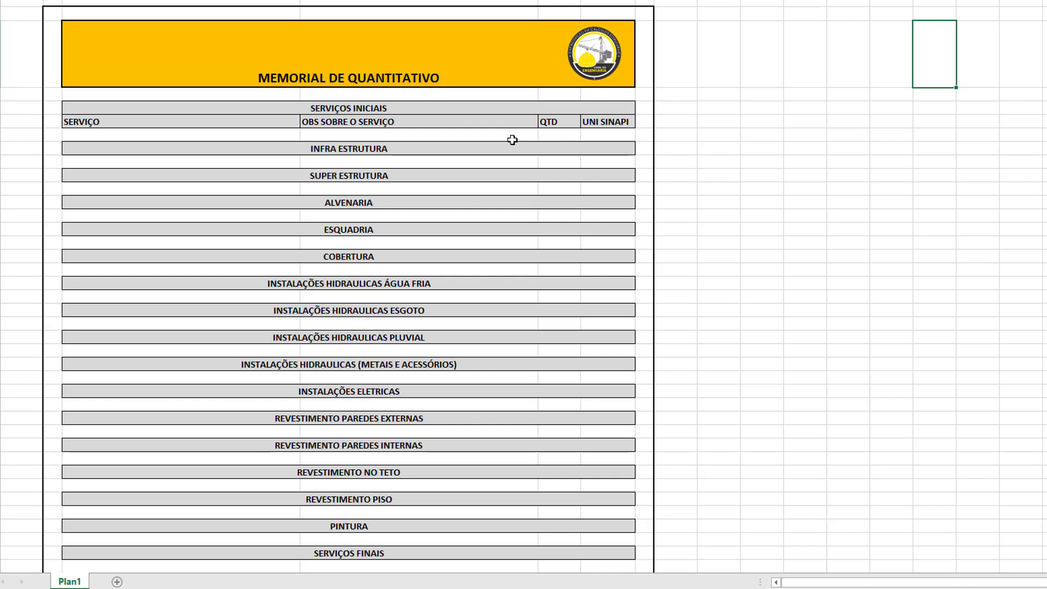
left_click(363, 104)
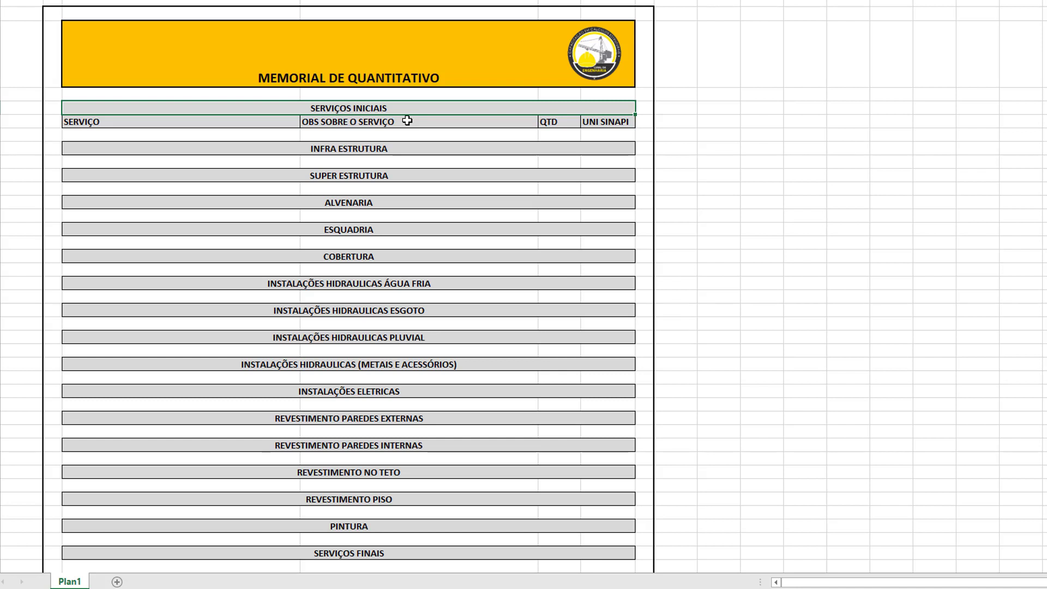
left_click(358, 148)
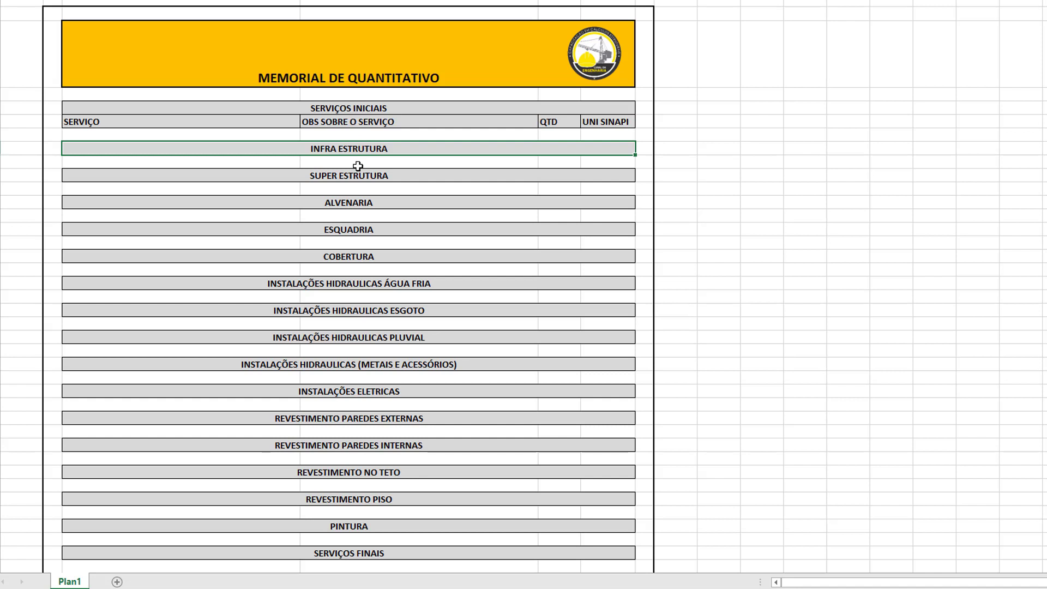
left_click(359, 176)
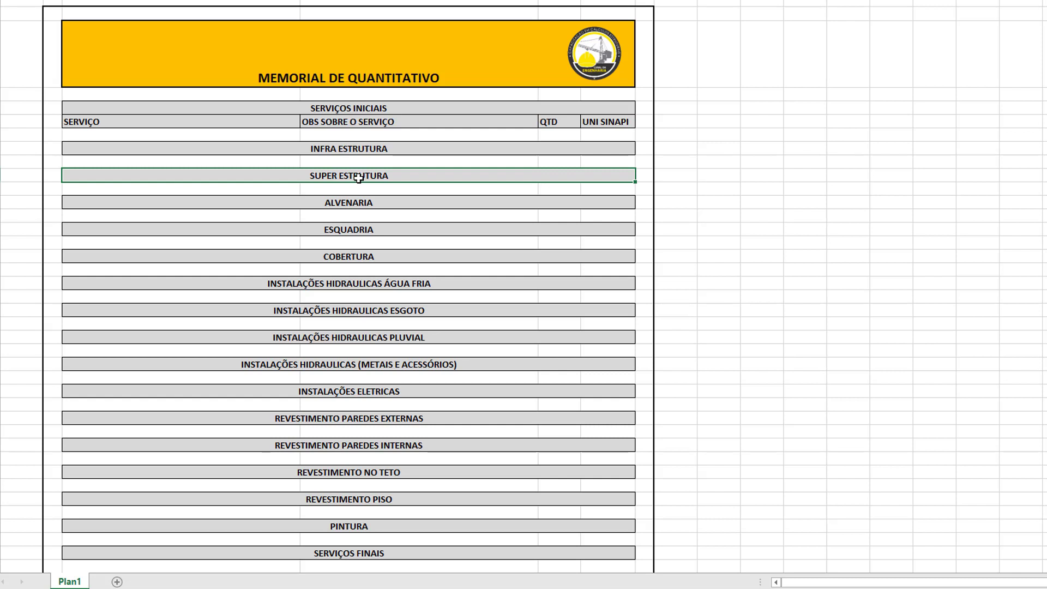
left_click(357, 204)
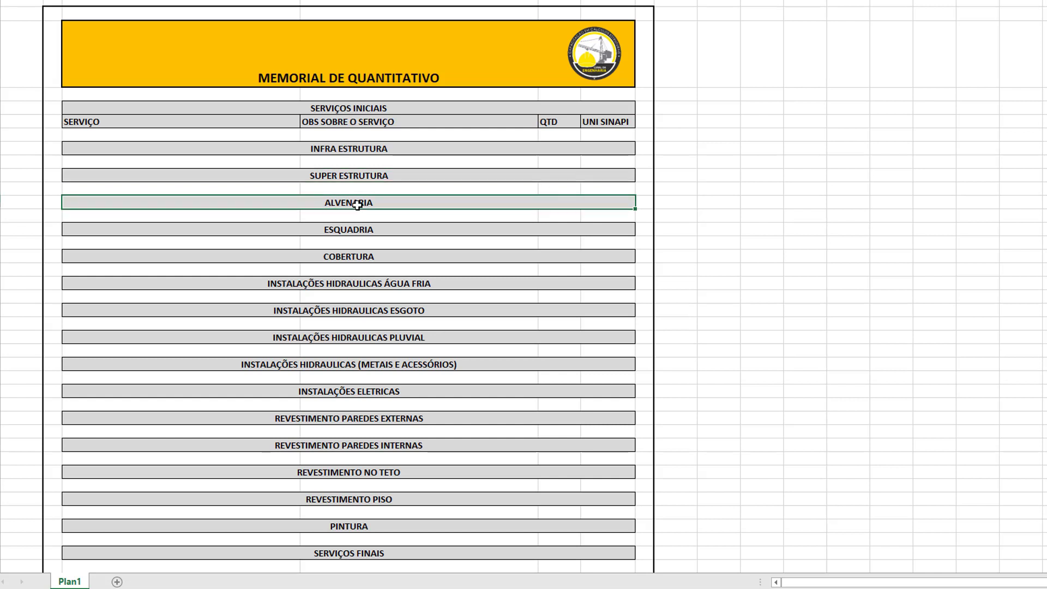
key("Down")
key("Down")
key("Down")
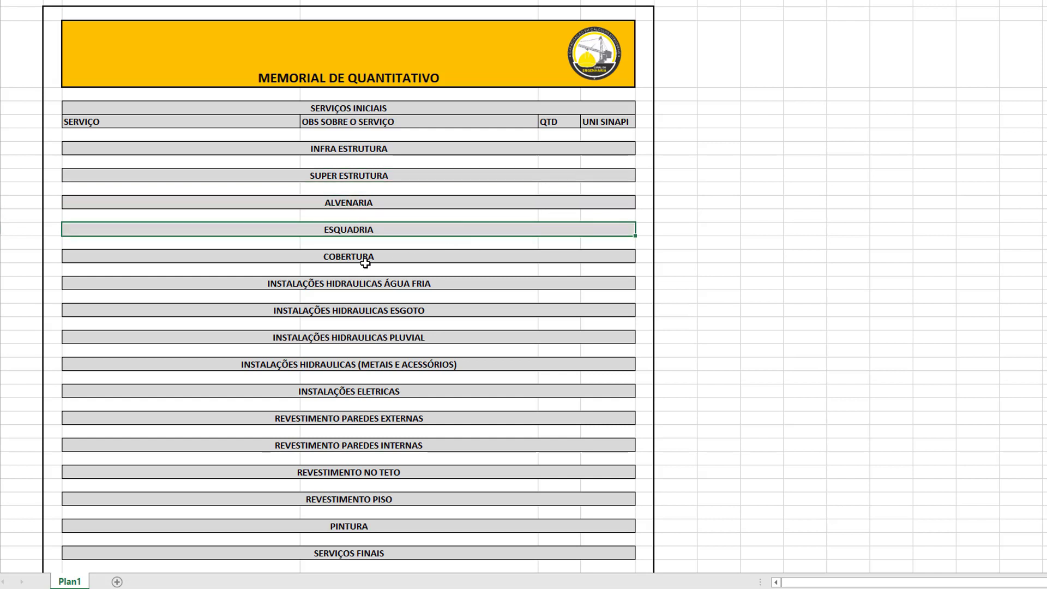
key("Down")
key("Down")
key("Down")
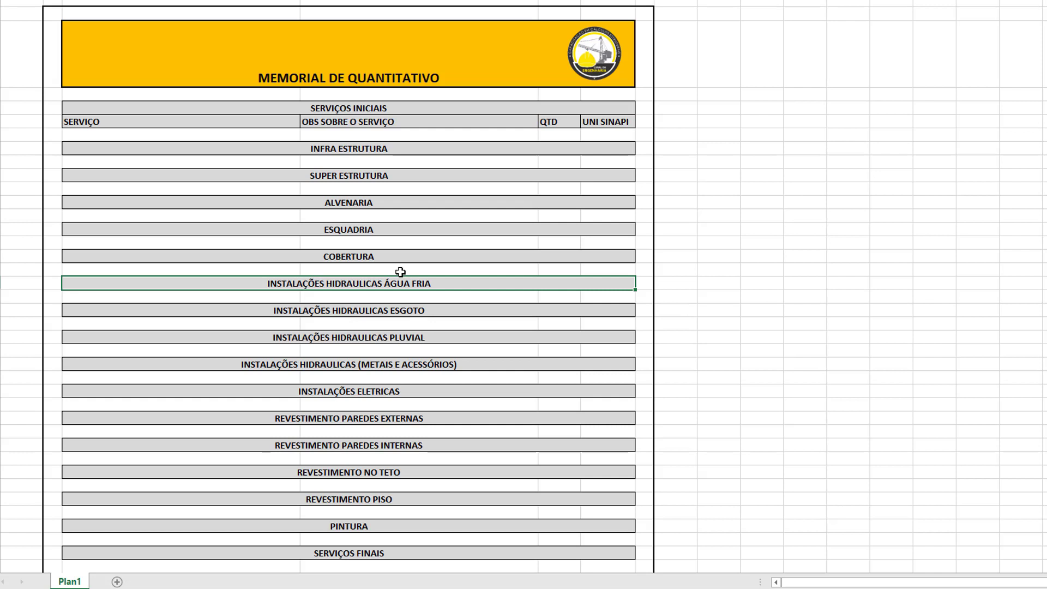
Review the headings for sewage, rainwater, plumbing fixtures and electrical installations, plus the external and internal wall coverings
left_click(384, 307)
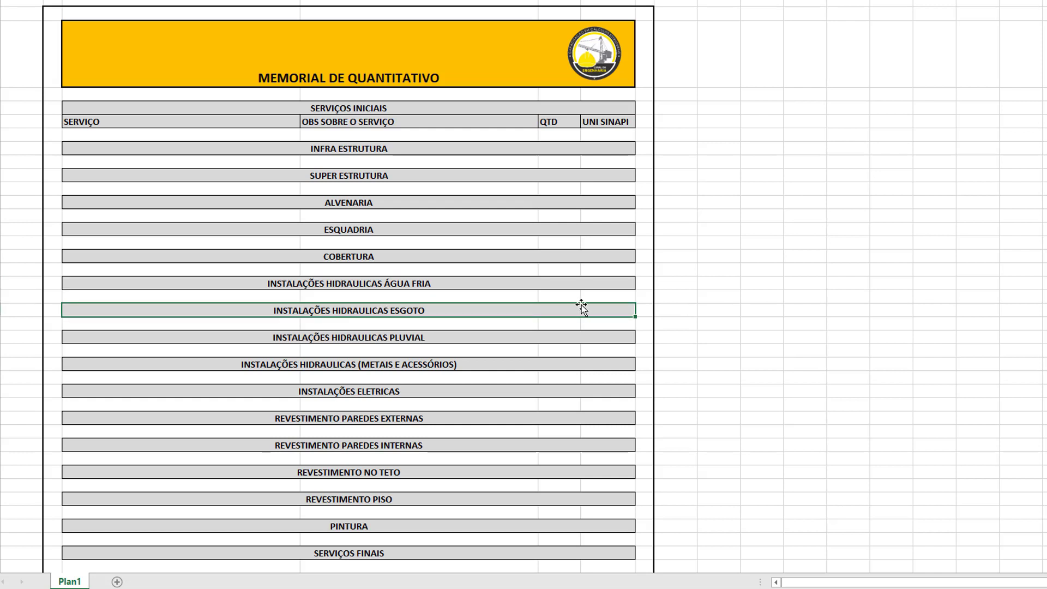
left_click(327, 338)
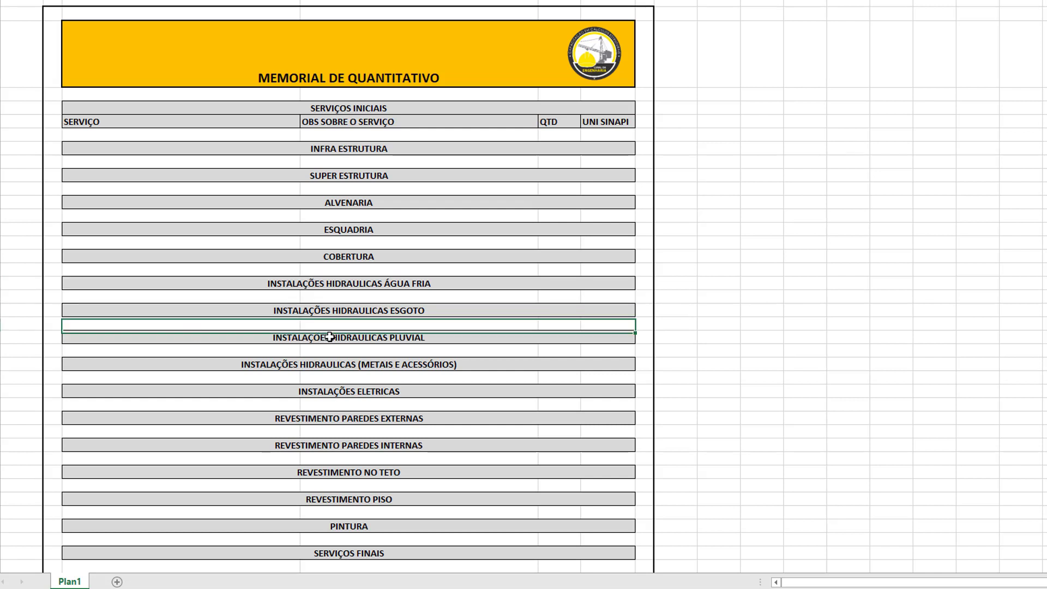
left_click(383, 364)
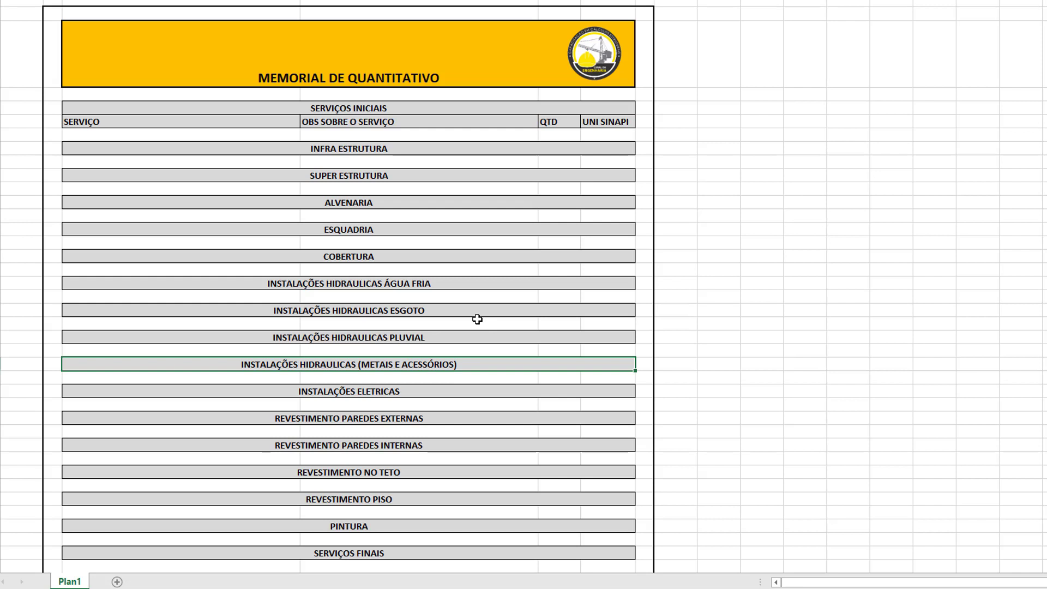
left_click(389, 393)
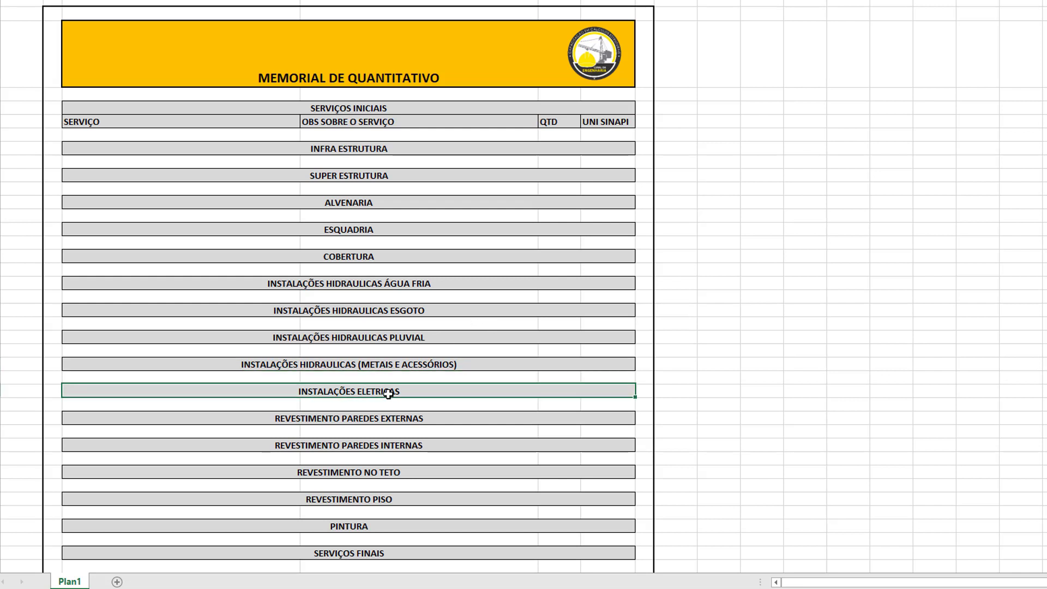
left_click(409, 418)
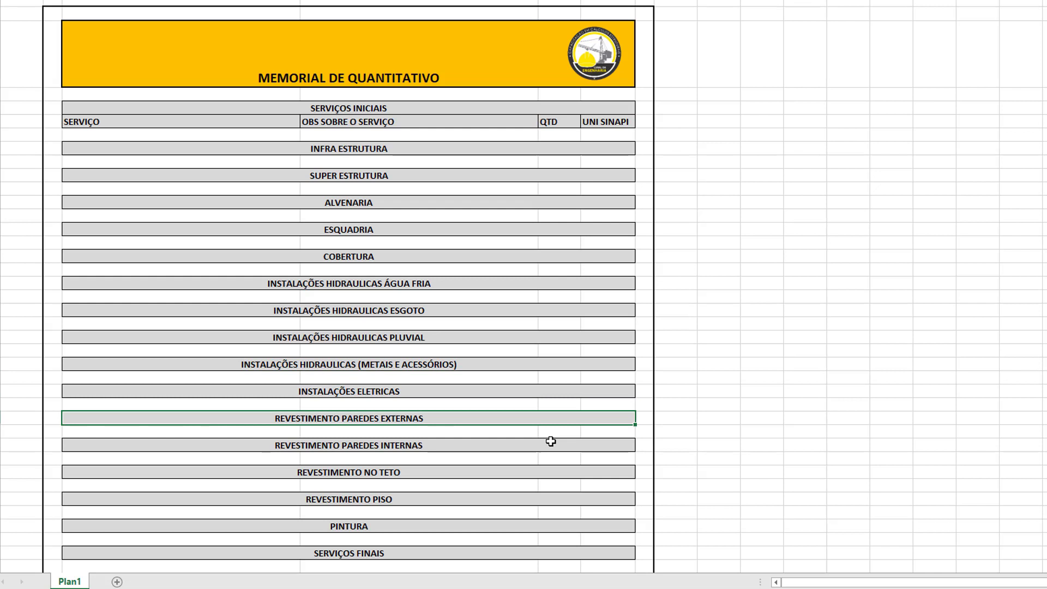
left_click(445, 444)
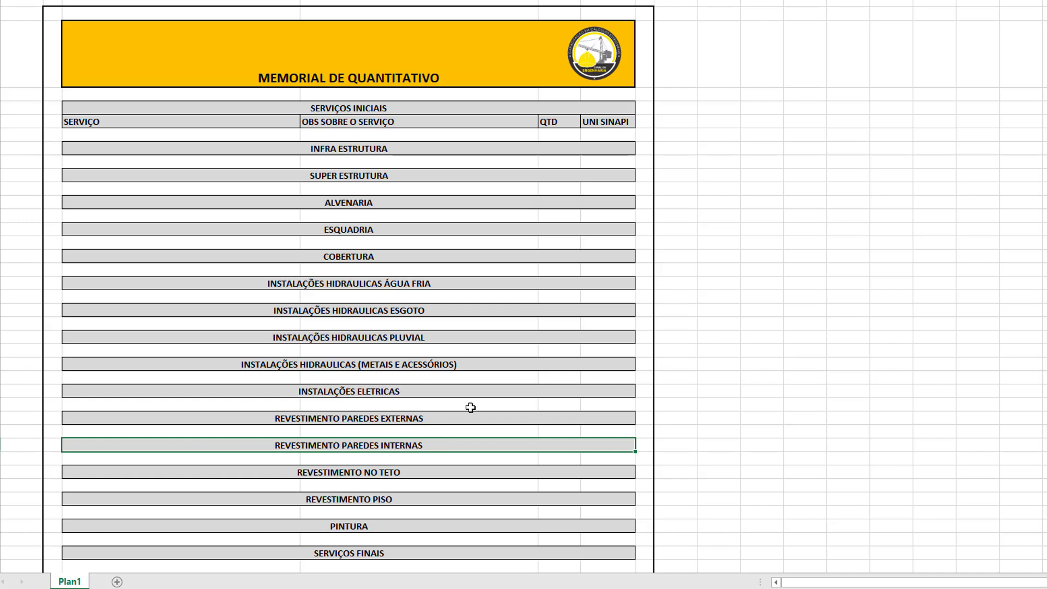
Review the remaining section headings from REVESTIMENTO PAREDES INTERNAS through ceiling, floor and PINTURA to SERVIÇOS FINAIS
scroll(470, 407, "down", 2)
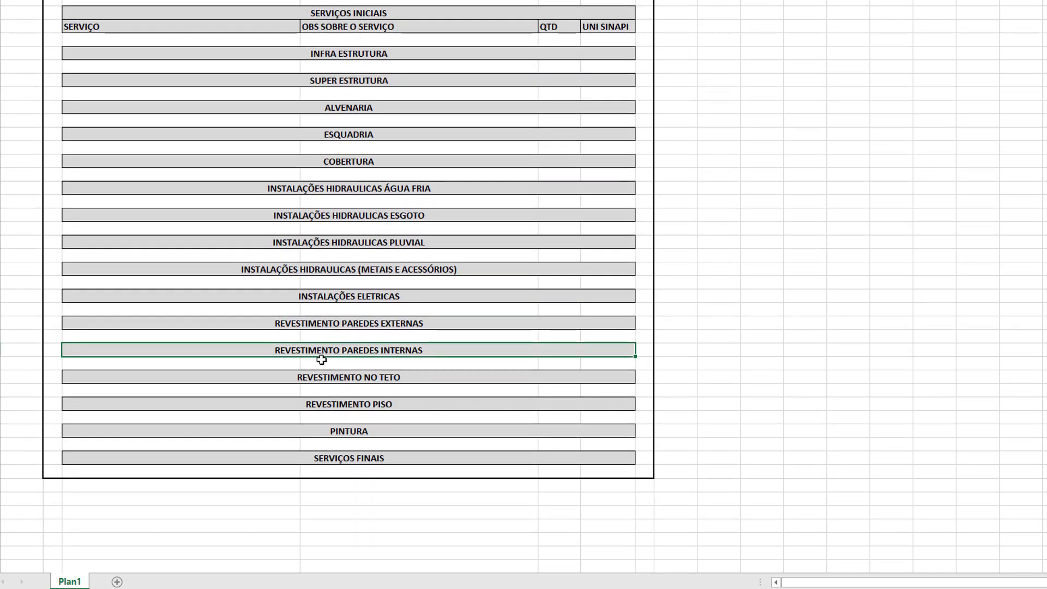
left_click(298, 375)
left_click(314, 348)
left_click(310, 375)
left_click(312, 349)
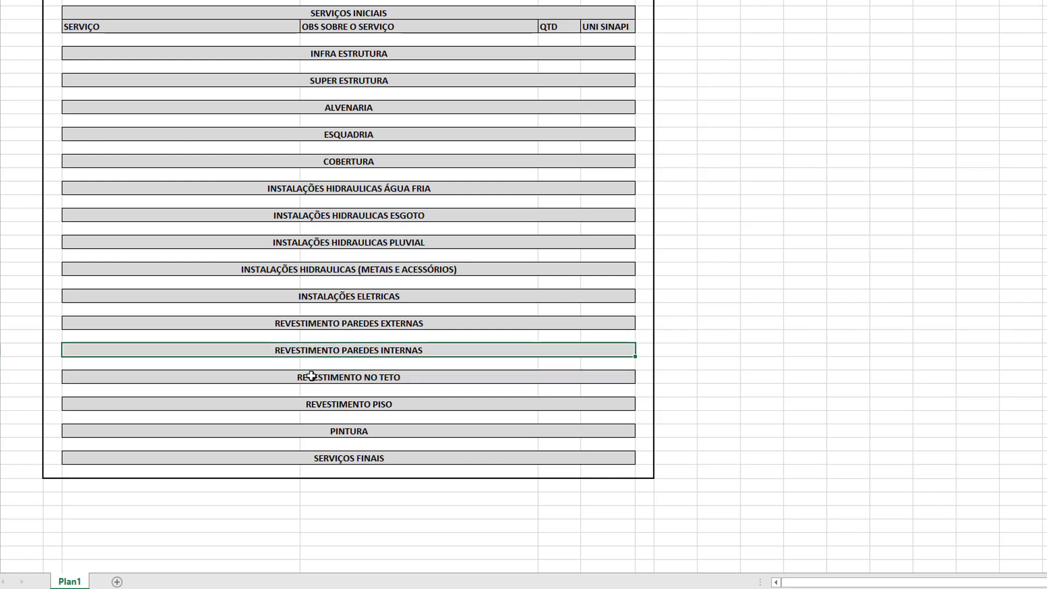
left_click(374, 380)
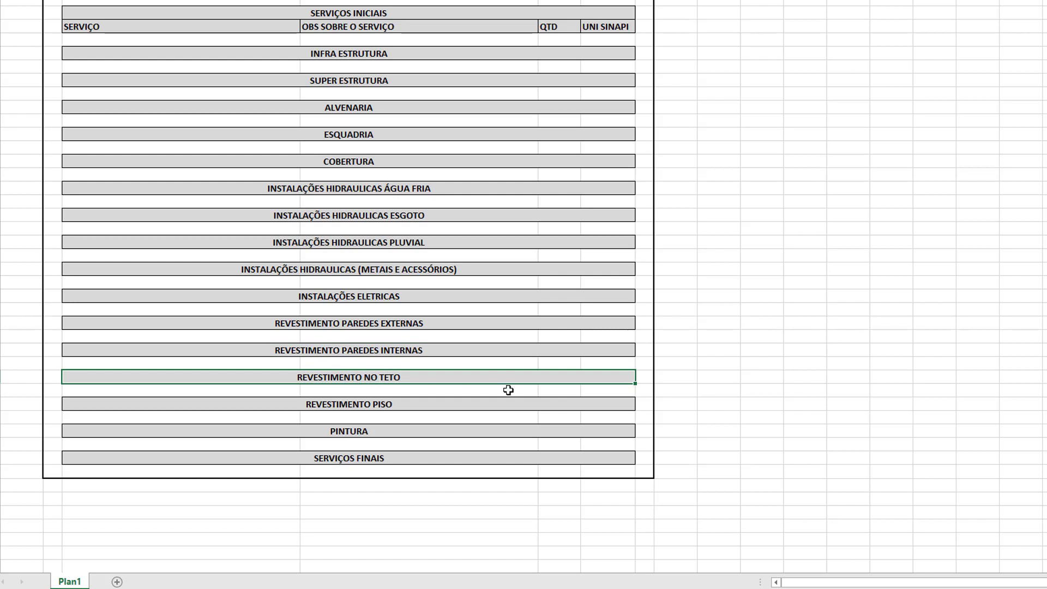
left_click(393, 403)
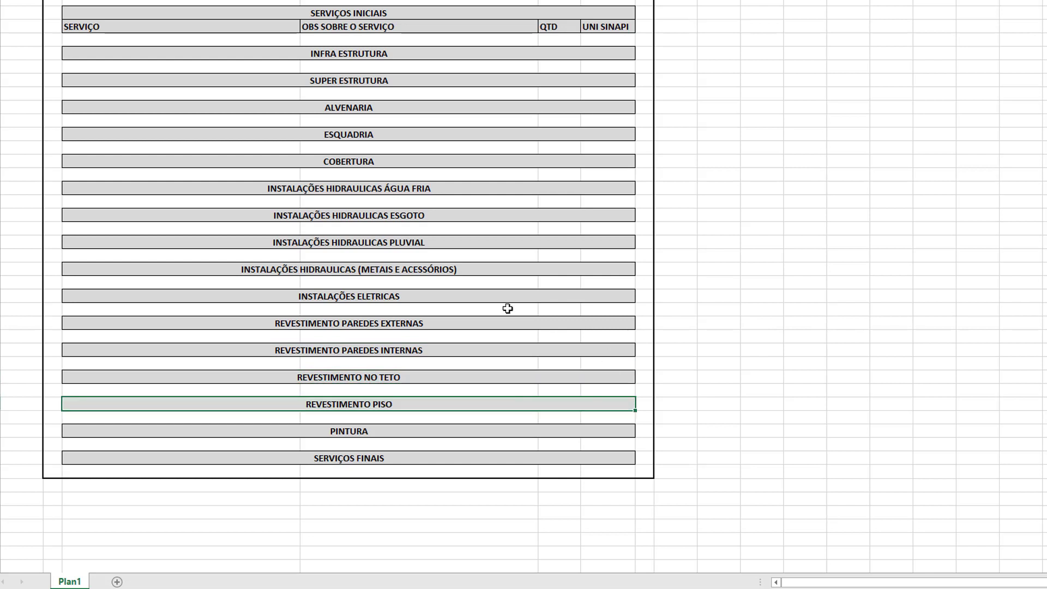
left_click(372, 431)
left_click(391, 458)
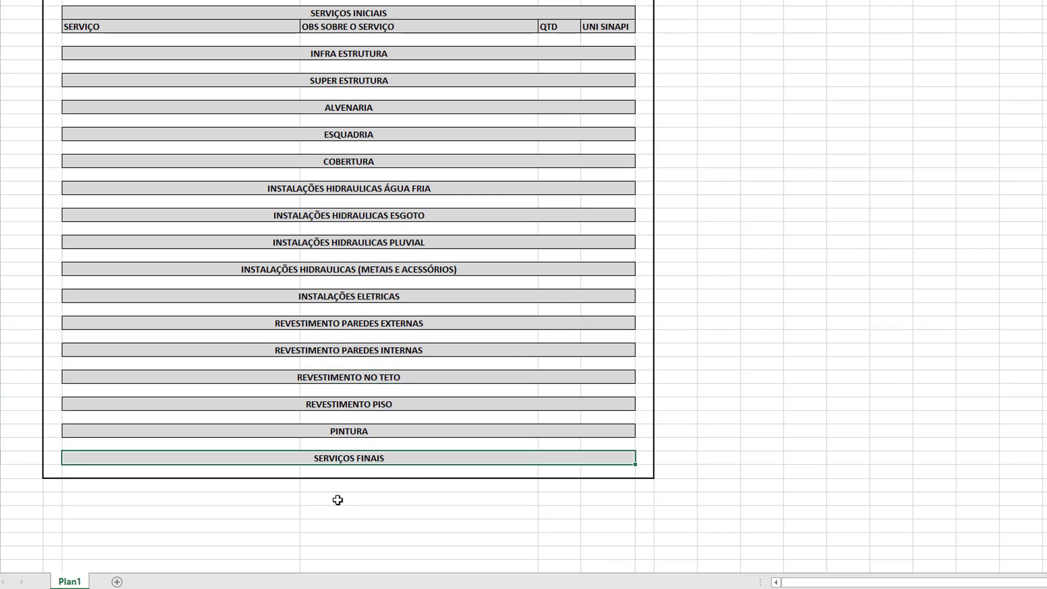
Unhide the service rows between the SERVIÇOS INICIAIS column headers and the end of the quantity sheet
scroll(347, 500, "up", 3)
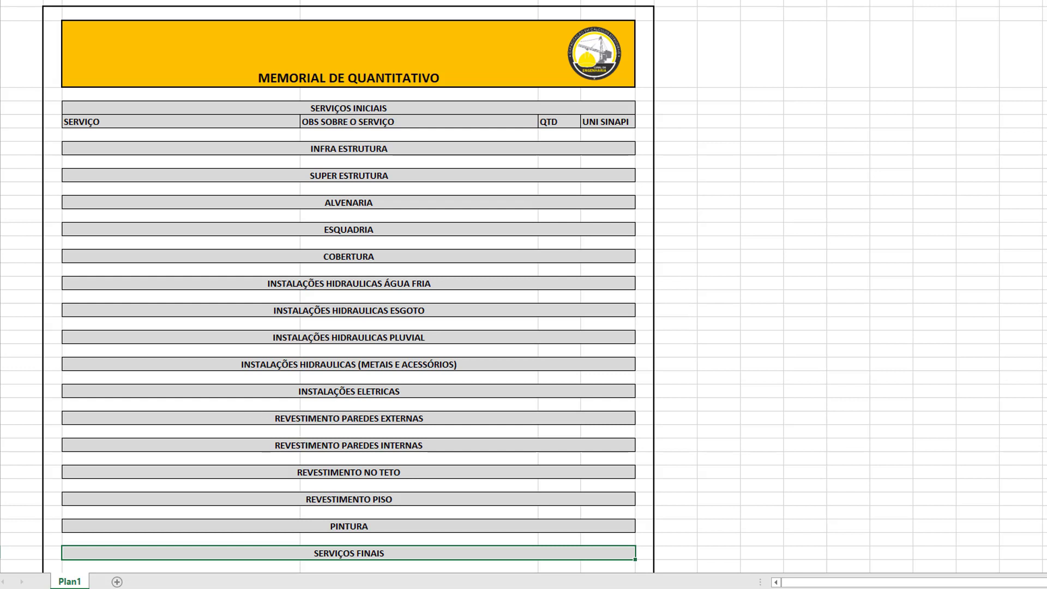
left_click_drag(0, 122, 0, 404)
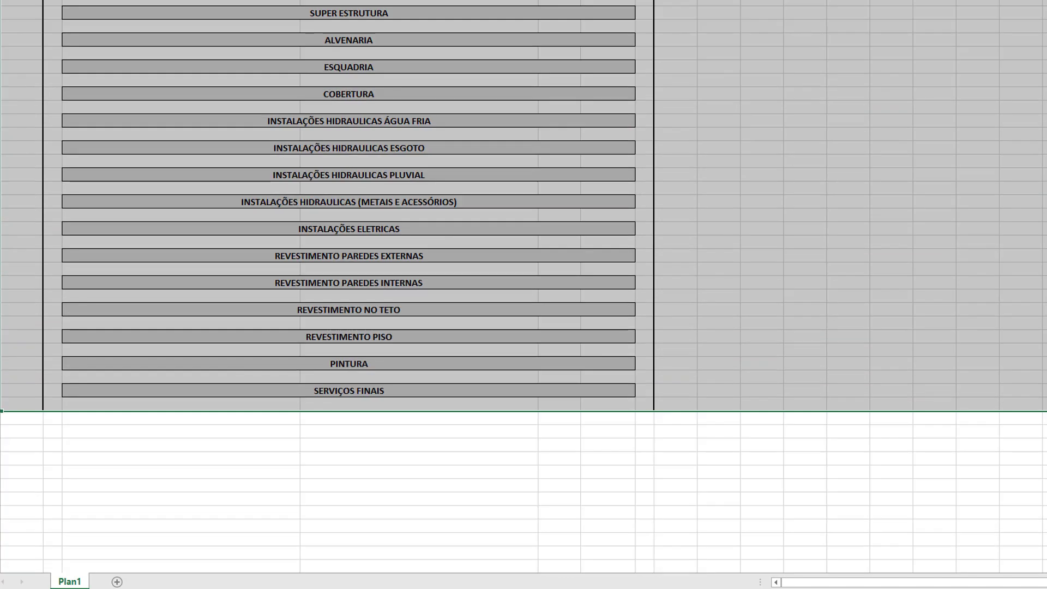
right_click(2, 389)
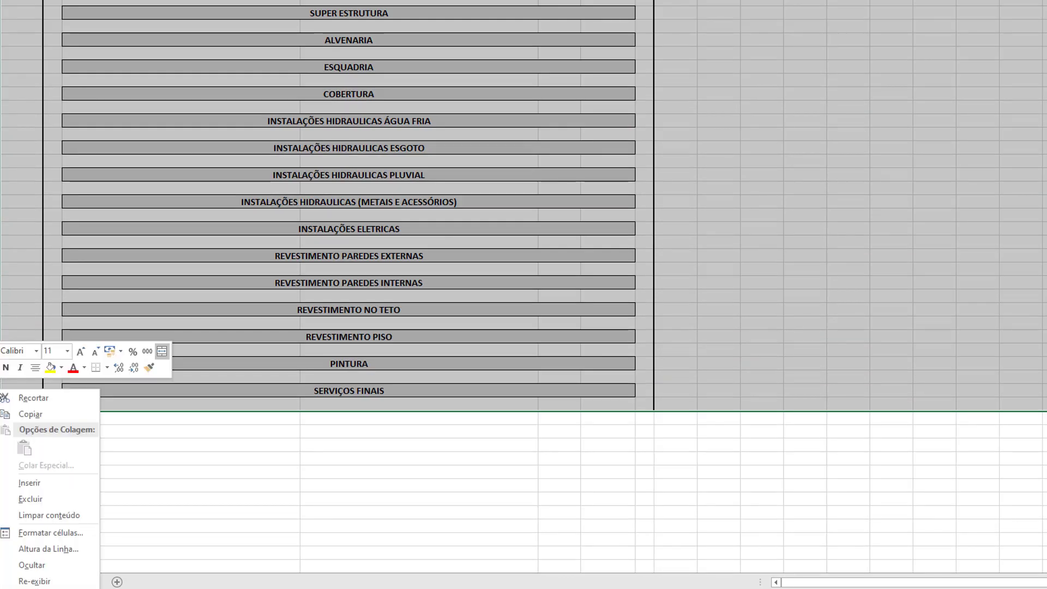
left_click(33, 581)
left_click(848, 242)
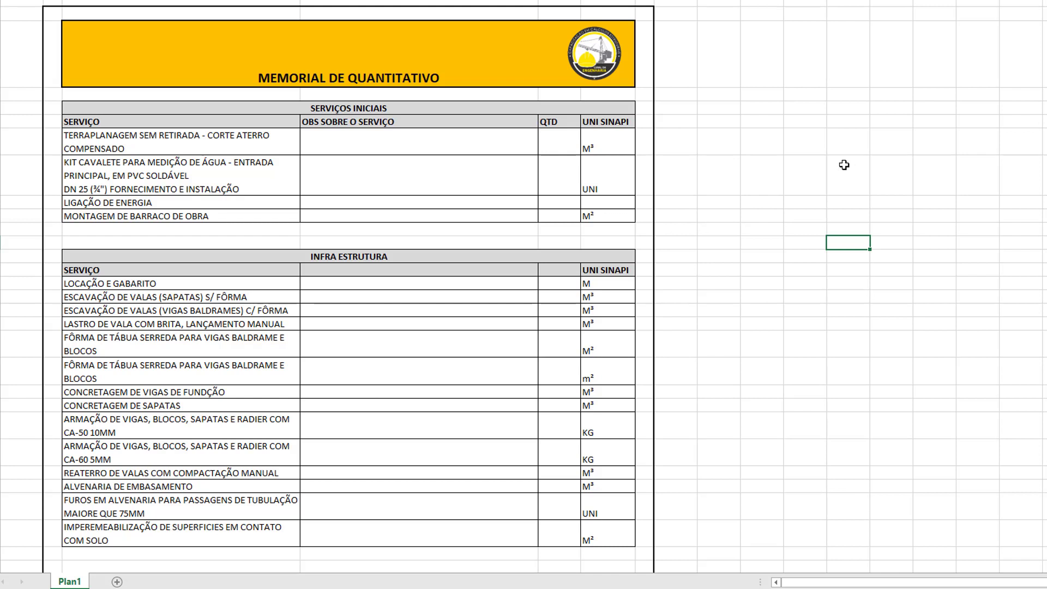
Review the SERVIÇOS INICIAIS items: earthworks, water meter kit, power connection and site shed assembly
left_click(354, 113)
left_click(228, 143)
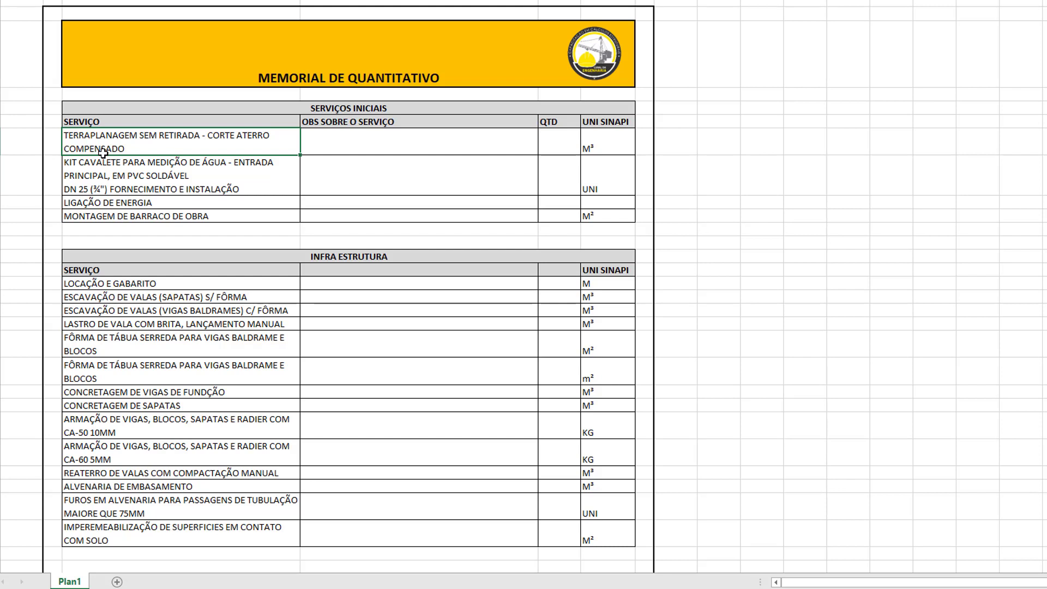
left_click(198, 187)
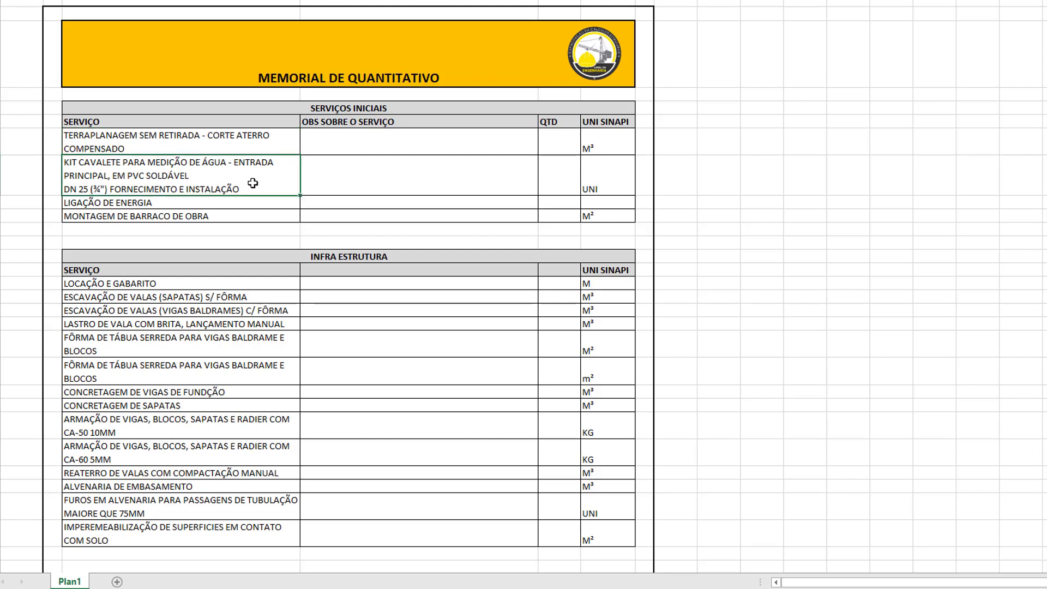
left_click(276, 203)
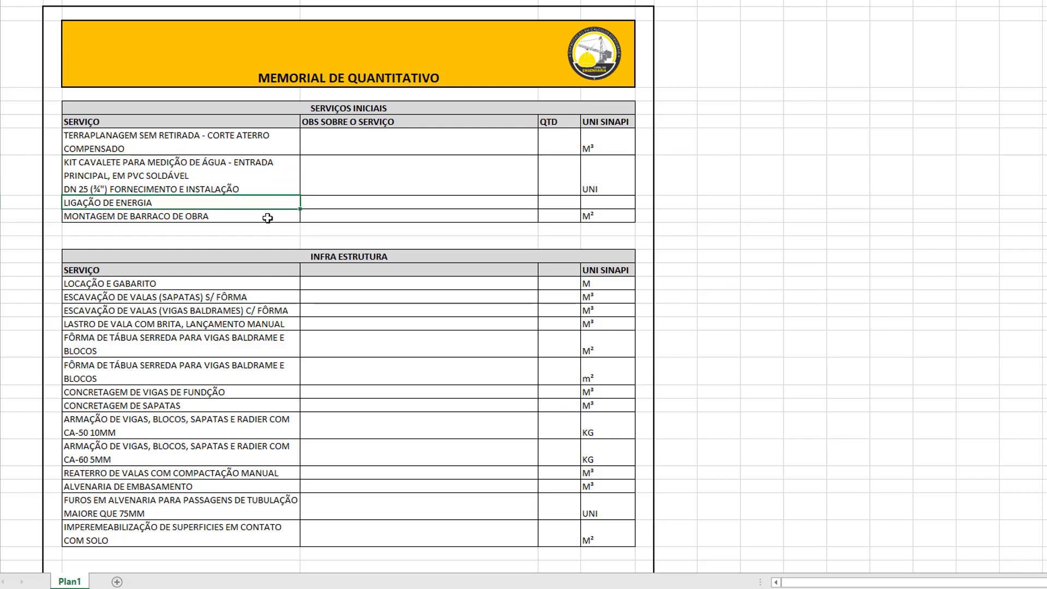
left_click(249, 222)
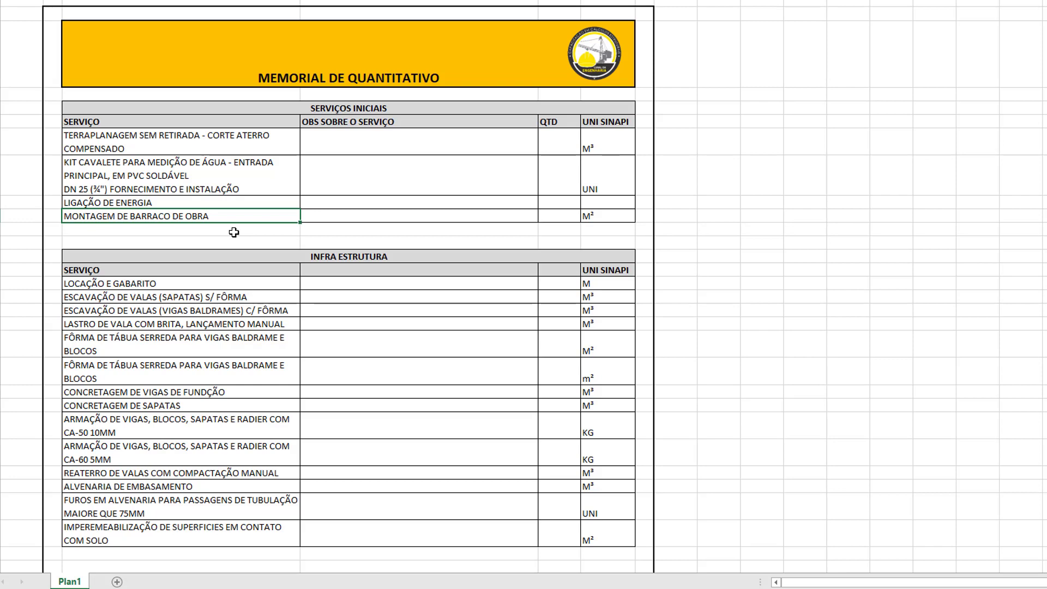
Review the INFRA ESTRUTURA services, from the CA-50 10MM reinforcement to the waterproofing of surfaces in contact with soil
scroll(234, 232, "down", 3)
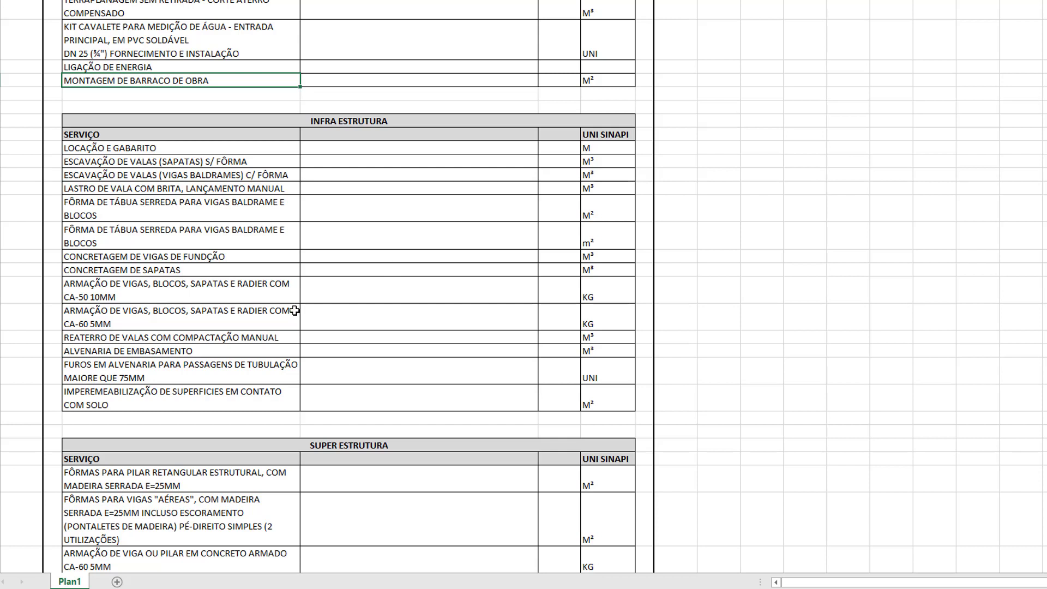
left_click(254, 290)
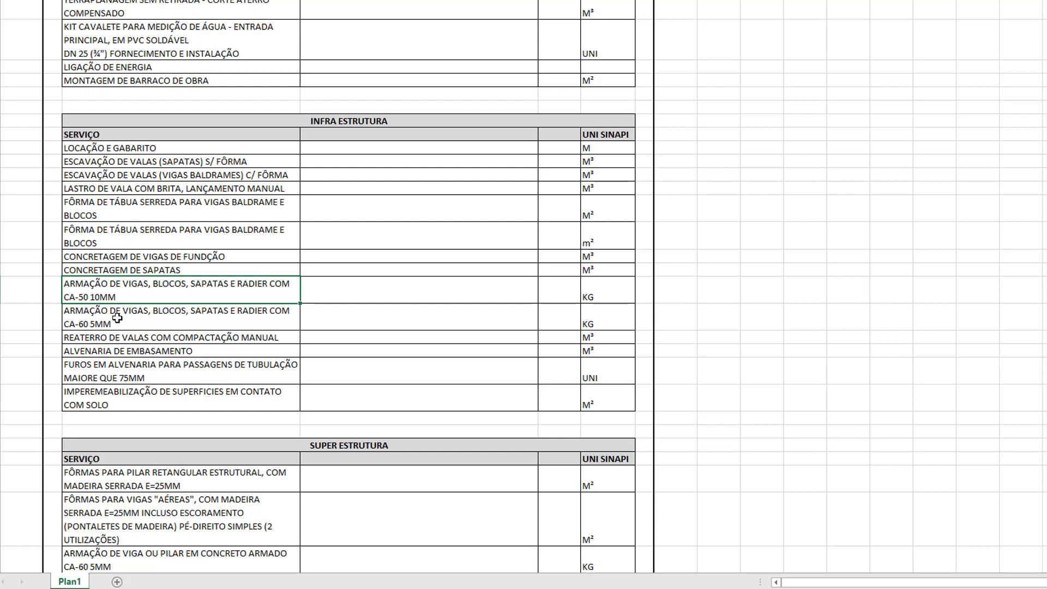
left_click(174, 336)
left_click(237, 354)
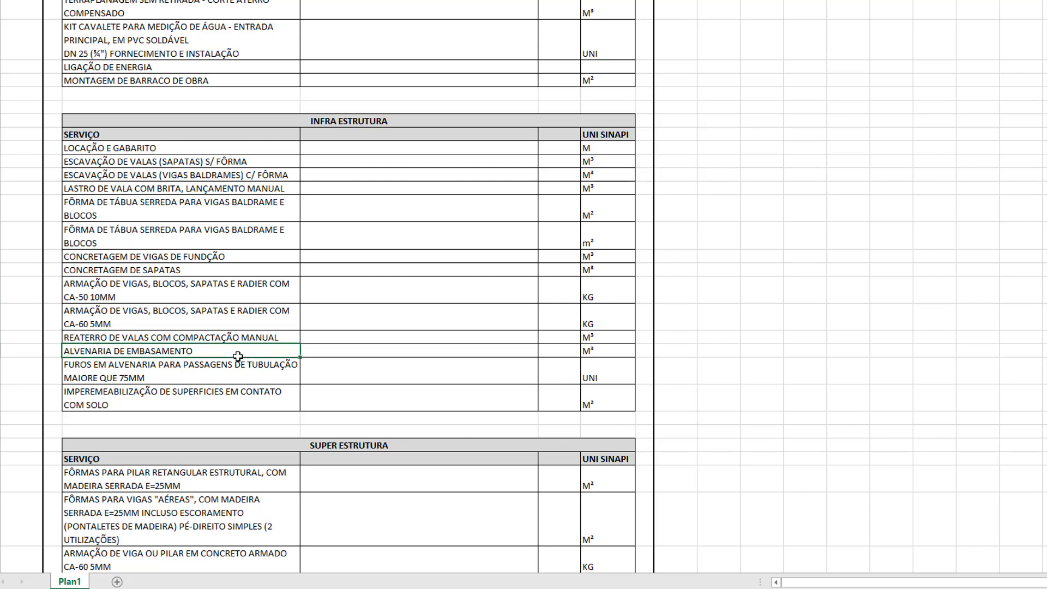
left_click(223, 378)
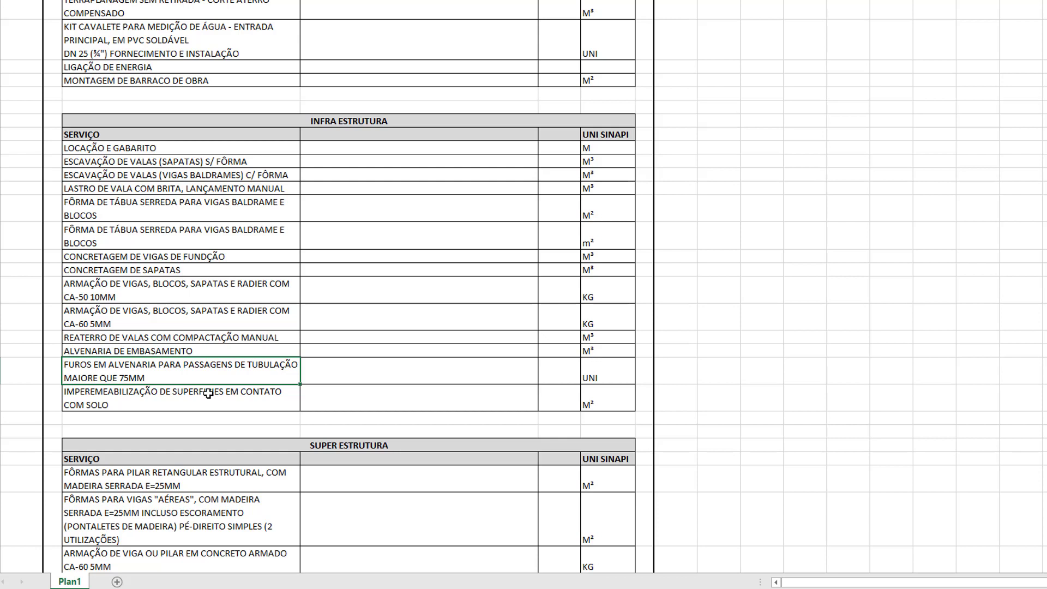
left_click(208, 393)
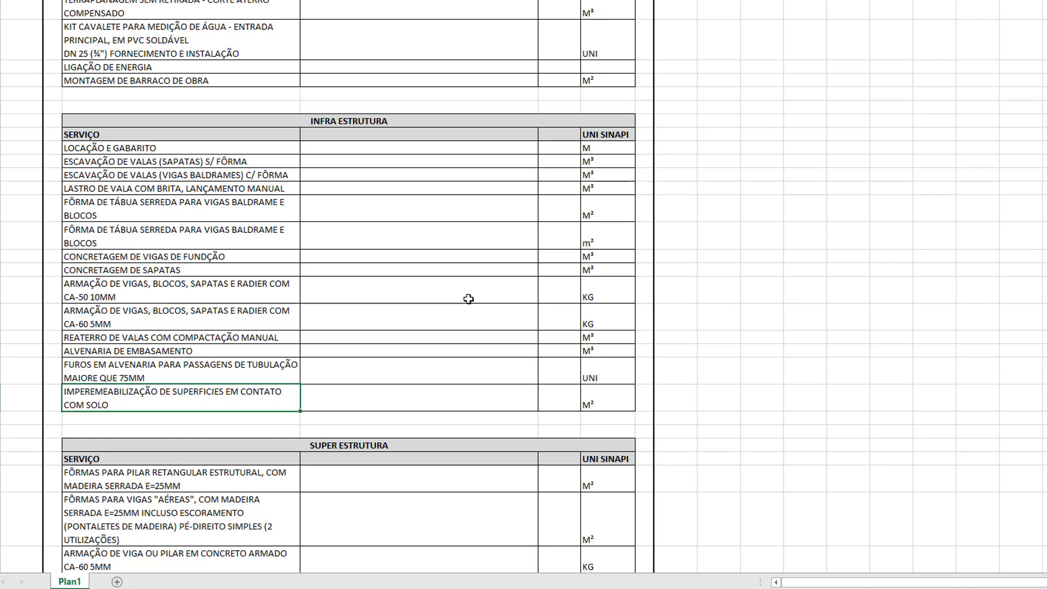
scroll(490, 284, "up", 3)
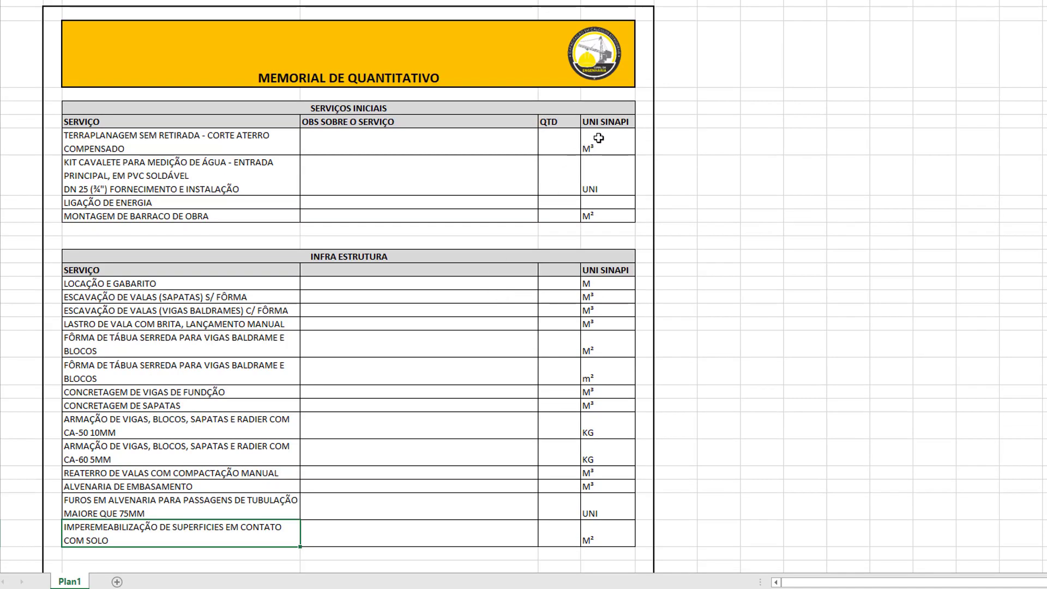
Check the SINAPI units of the SERVIÇOS INICIAIS items and the LOCAÇÃO E GABARITO service under INFRA ESTRUTURA
left_click_drag(598, 138, 600, 216)
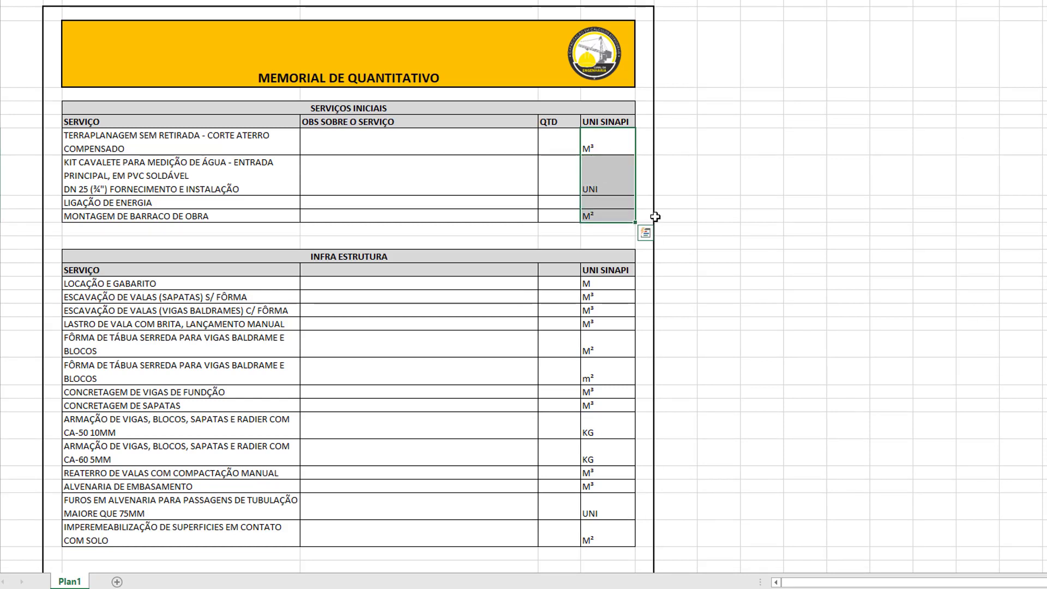
left_click(123, 284)
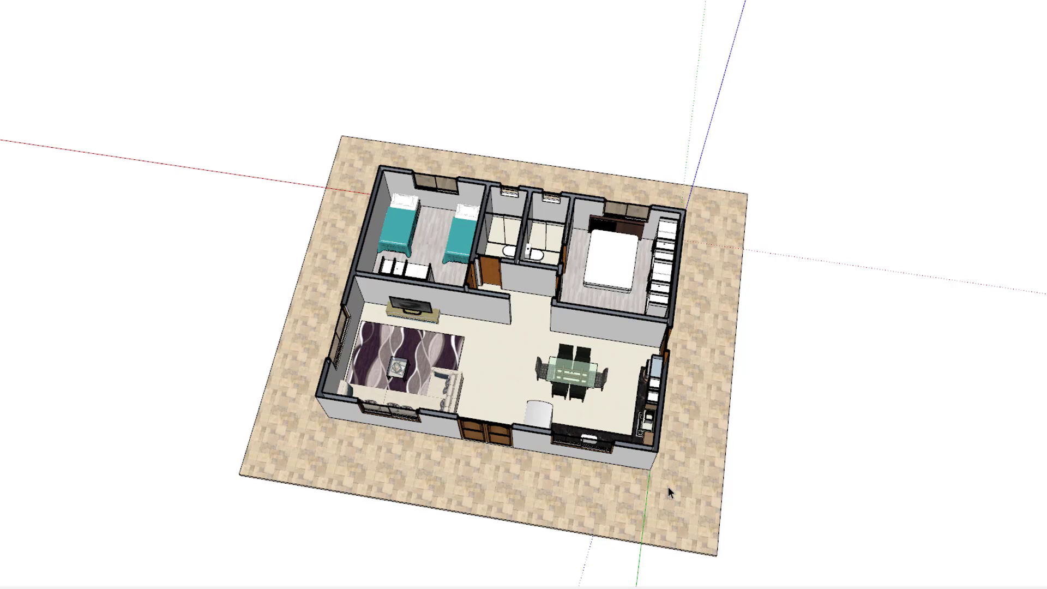
Switch to the 3D house model and examine the building's outer perimeter from the front and above
scroll(641, 473, "down", 1)
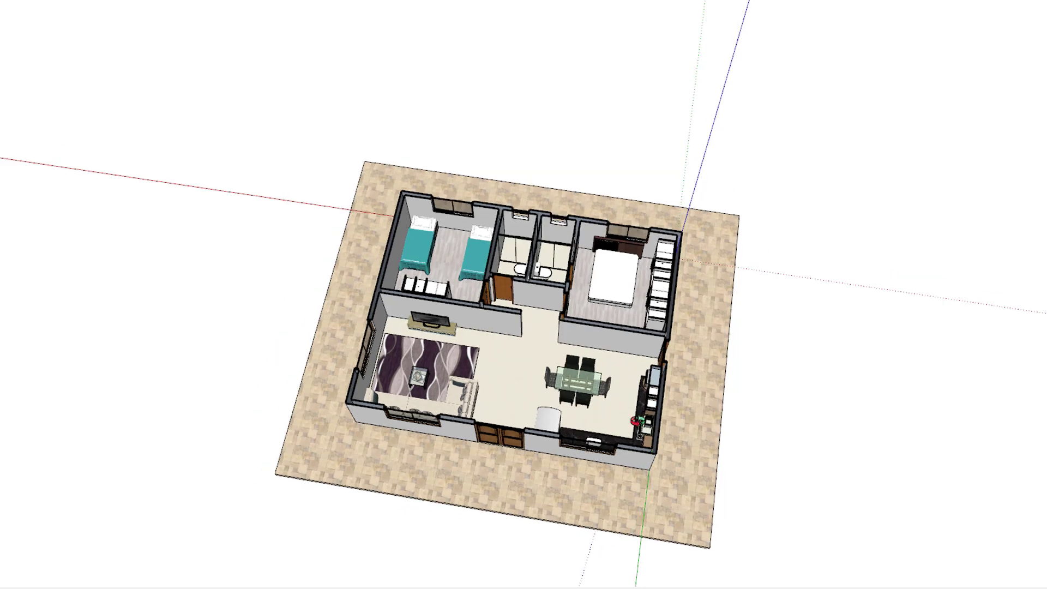
left_click_drag(638, 422, 647, 384)
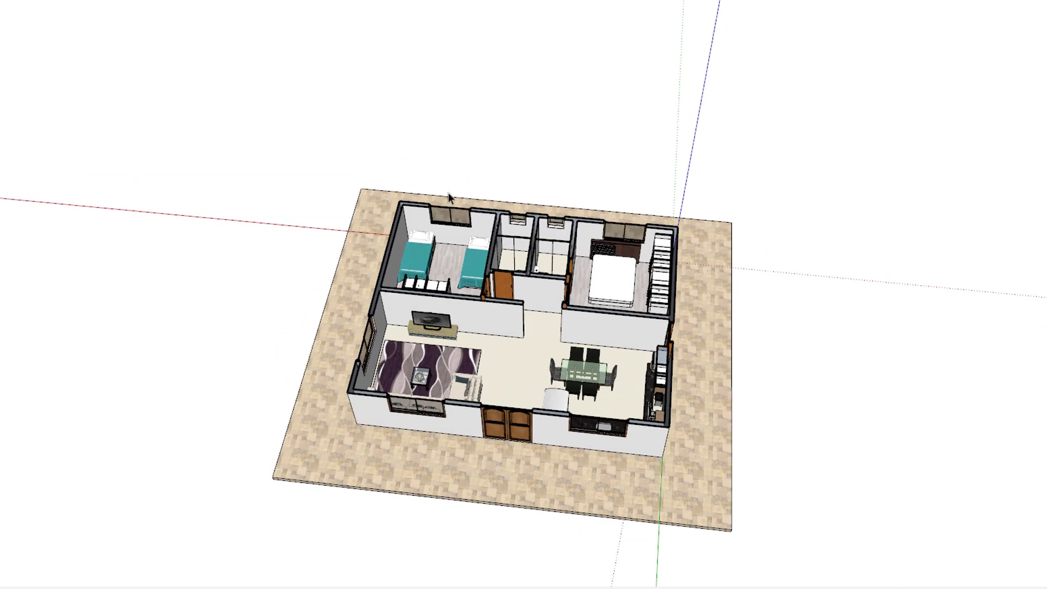
scroll(677, 479, "down", 1)
scroll(686, 474, "up", 2)
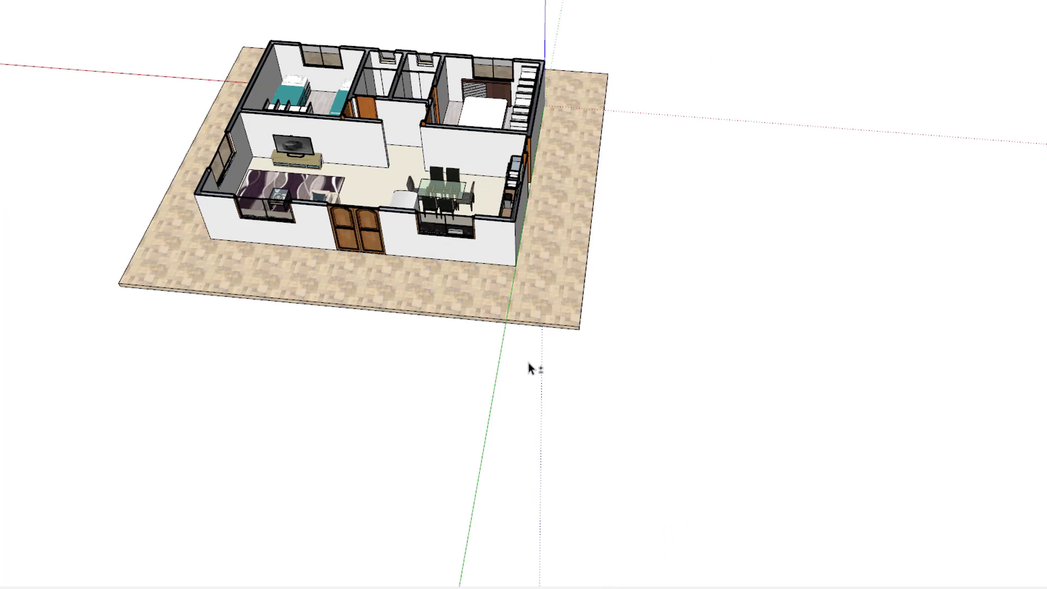
left_click_drag(529, 367, 635, 402)
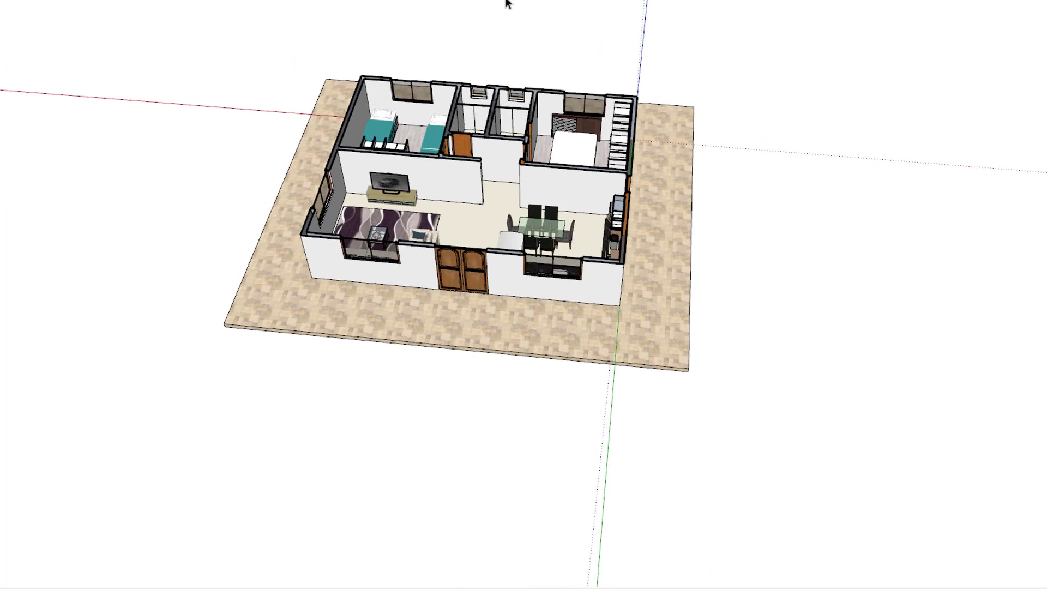
left_click_drag(444, 495, 470, 521)
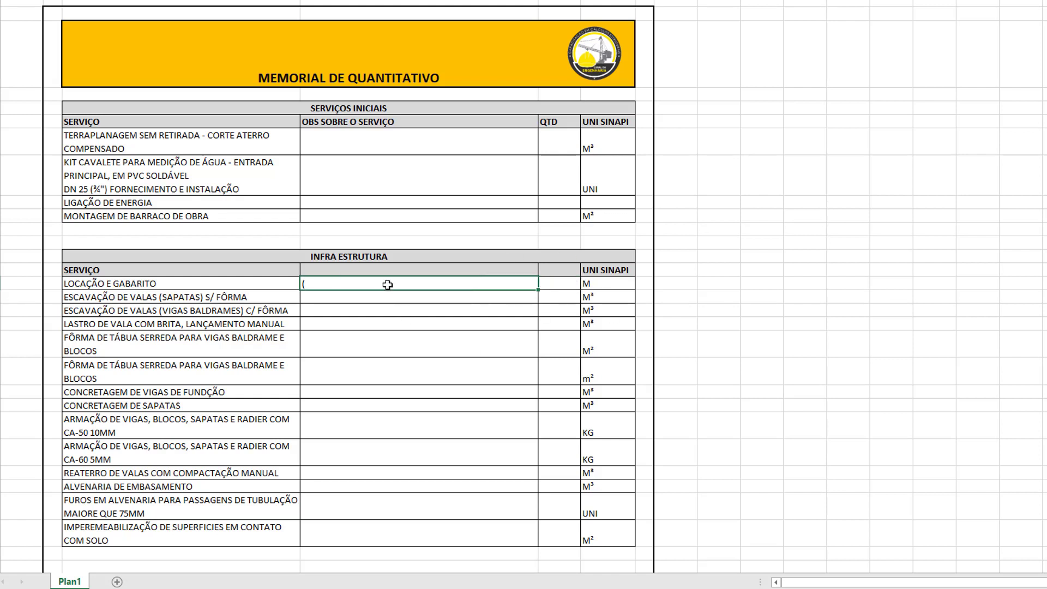
Enter "(11 de frente + 9 de fundo) x2" as the observation for LOCAÇÃO E GABARITO
type("11 de frente + 8 de fundo) x2")
key("Tab")
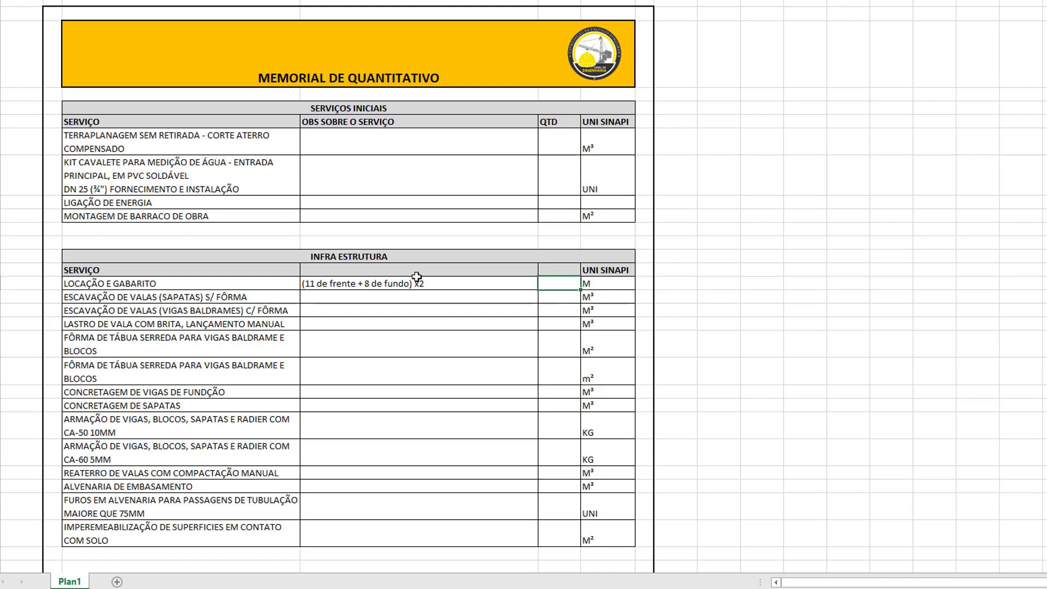
double_click(372, 279)
key("BackSpace")
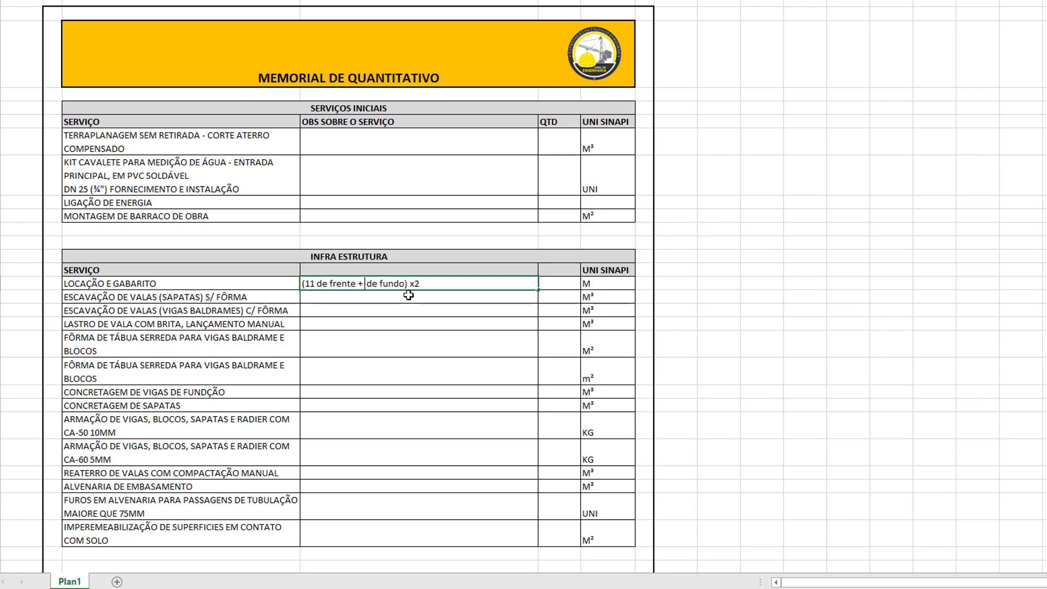
type("9")
Set the LOCAÇÃO E GABARITO quantity to 40
left_click(549, 283)
type("40")
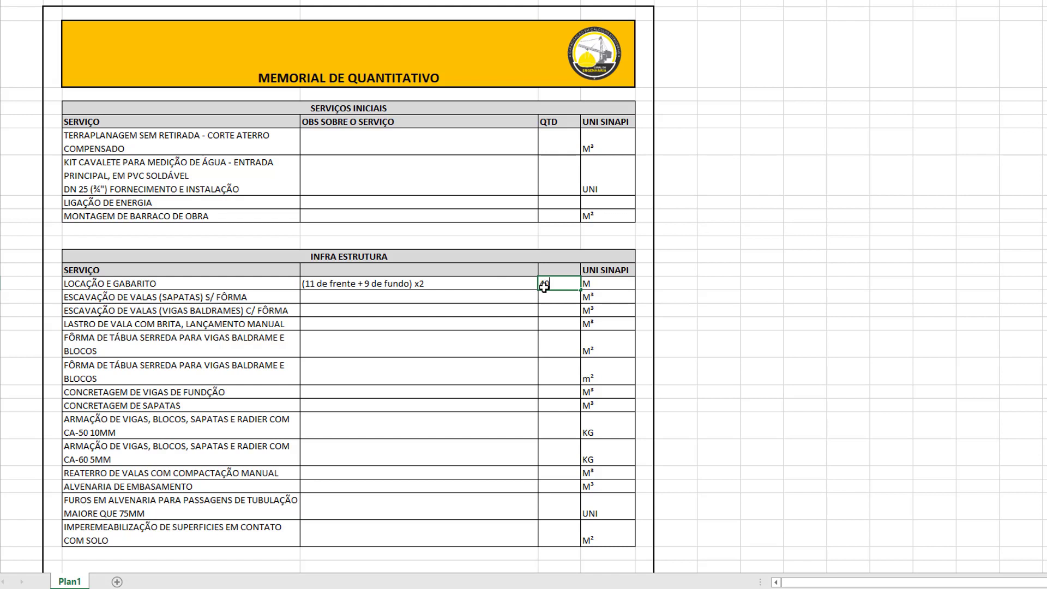
left_click(493, 299)
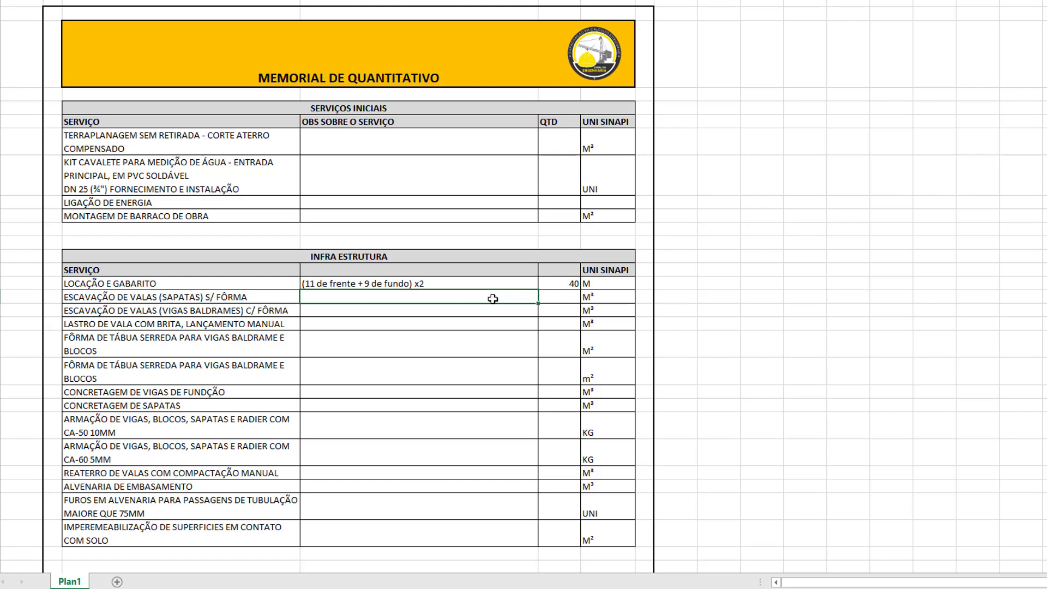
left_click(470, 284)
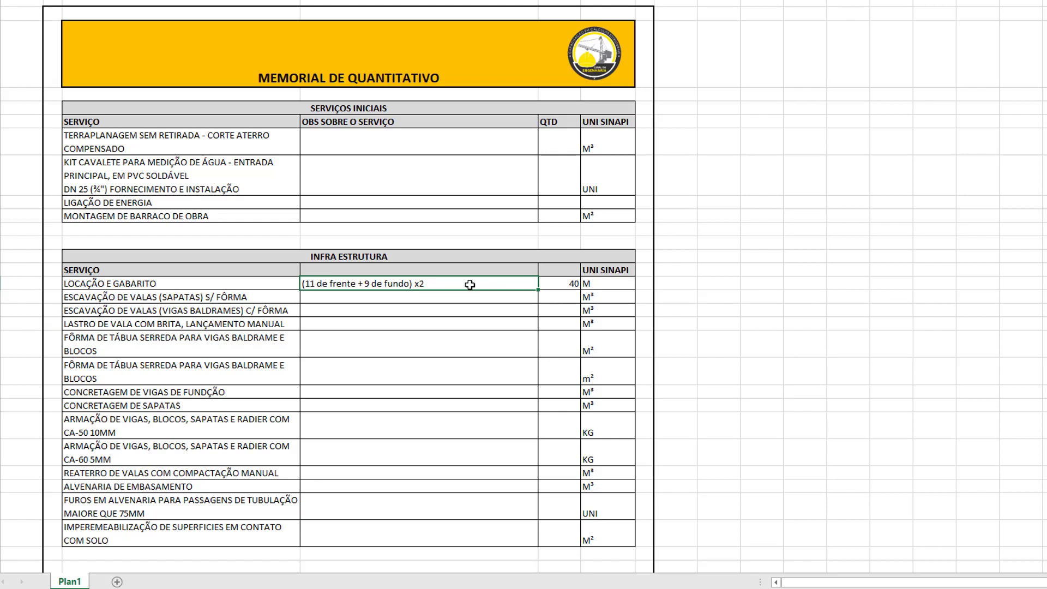
Open the Windows Calculator for the VIGAS BALDRAMES excavation and place it beside the quantity table
left_click(113, 310)
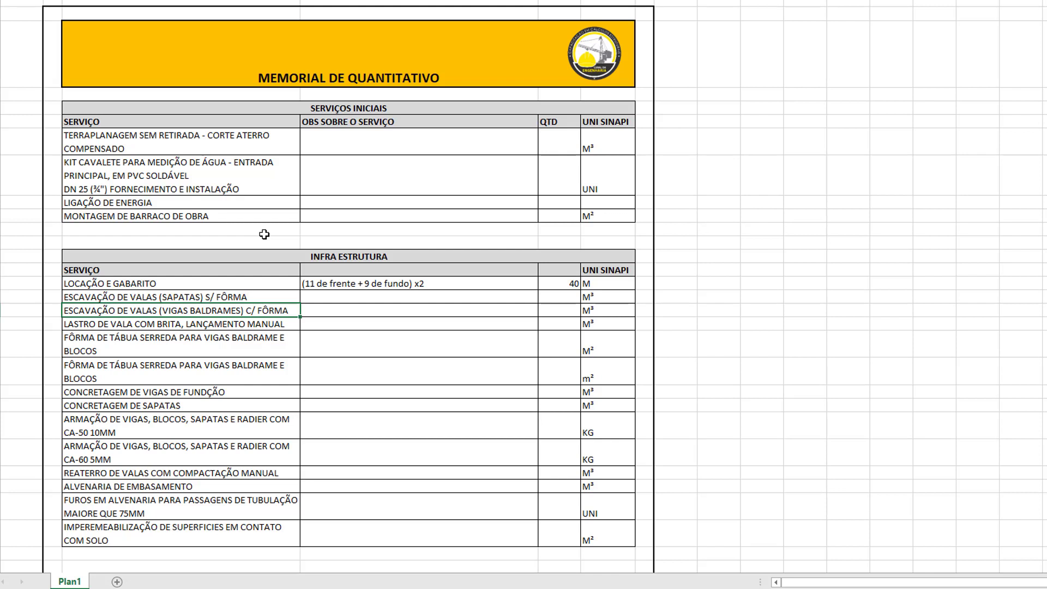
left_click(28, 588)
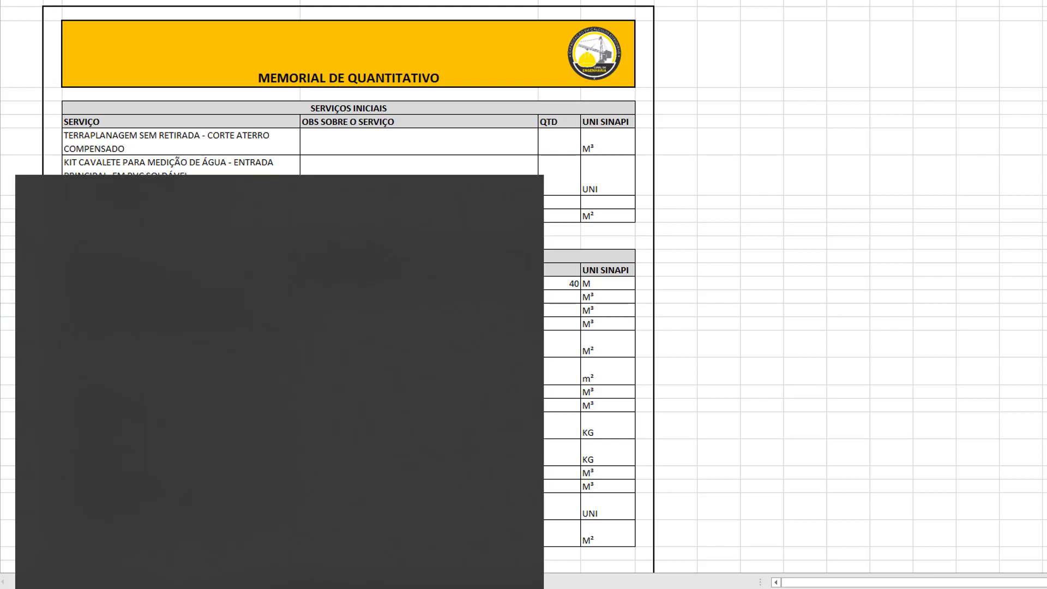
type("cal")
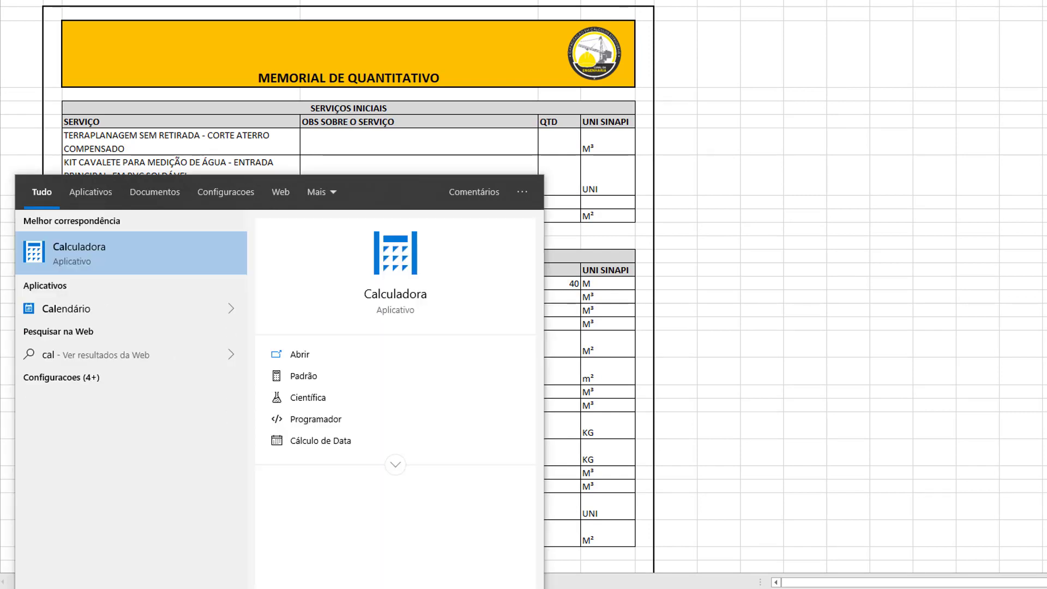
key("Return")
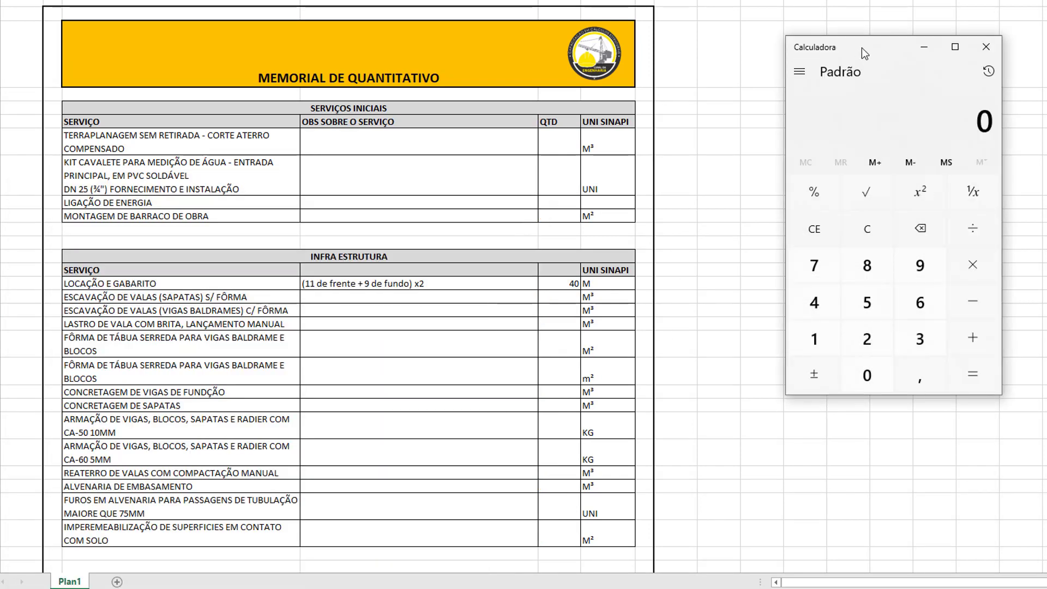
left_click_drag(861, 47, 789, 41)
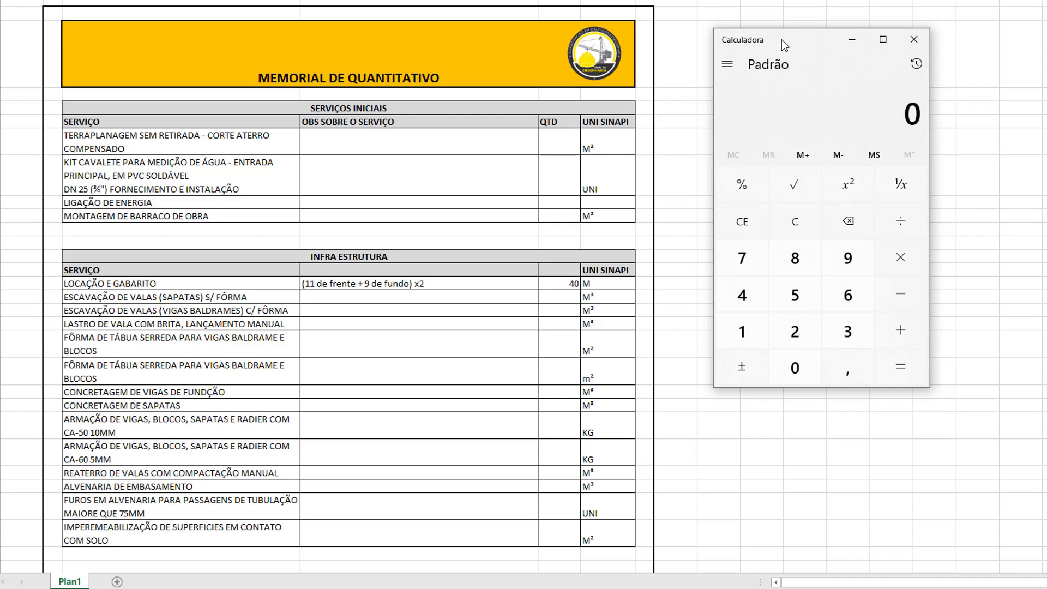
Calculate the VIGAS BALDRAMES trench volume as 70 × 0,35 × 0,35
key("7")
key("0")
key("asterisk")
key("0")
key("comma")
key("3")
key("5")
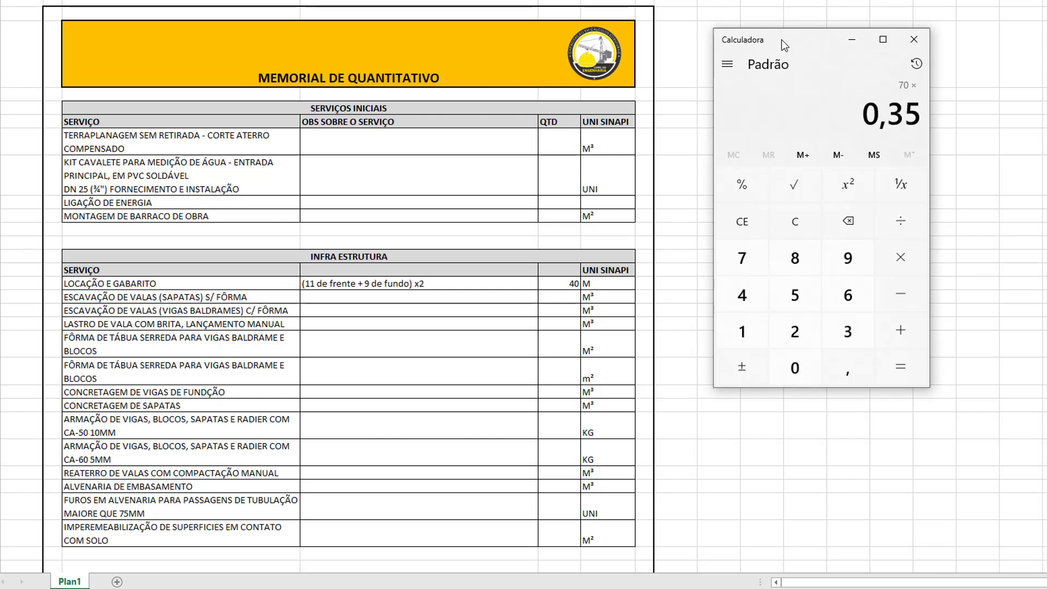
key("asterisk")
key("0")
key("comma")
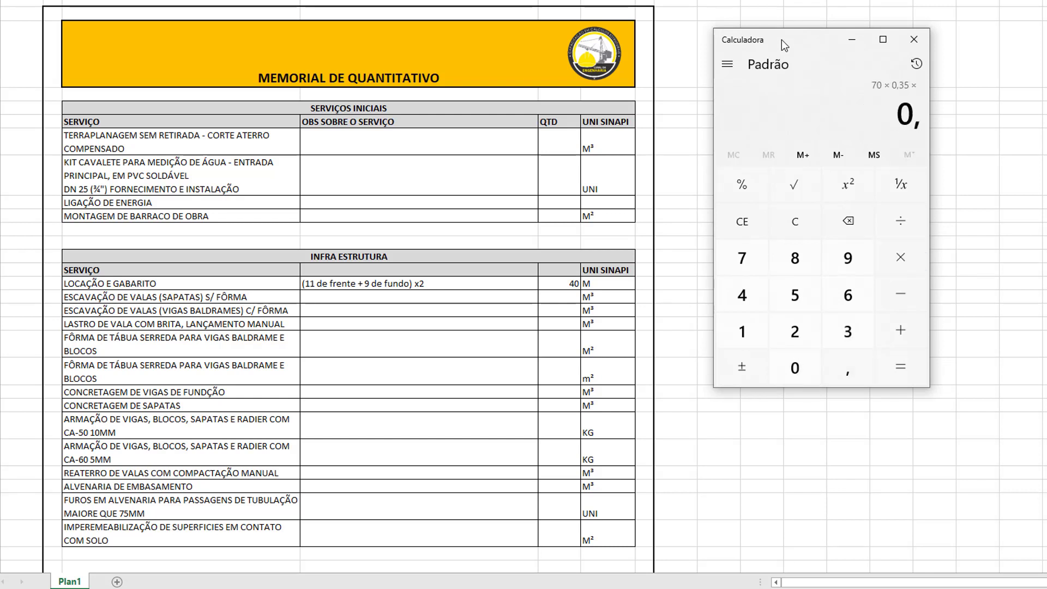
key("3")
key("5")
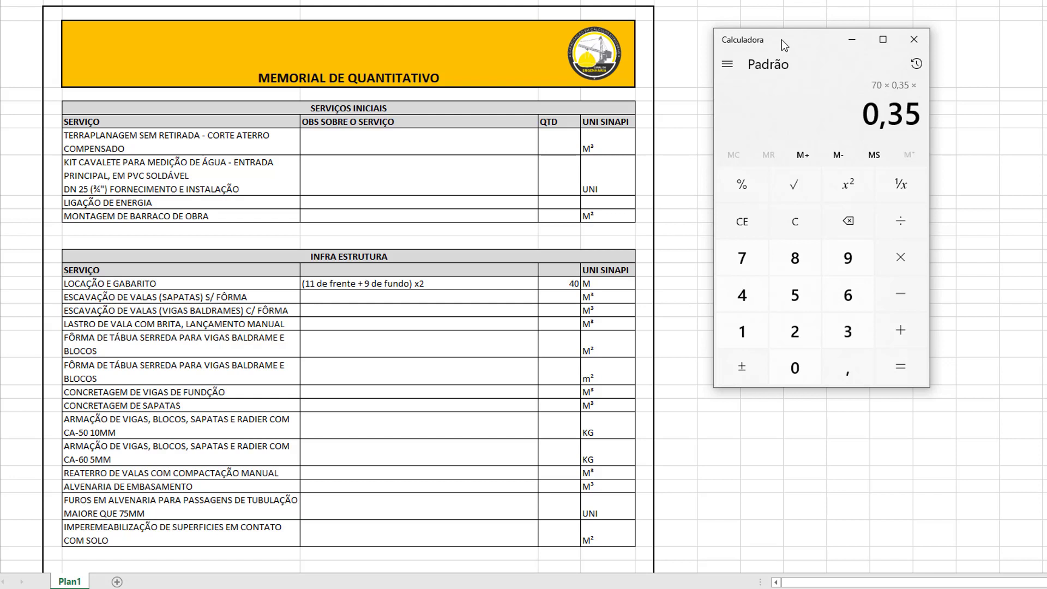
key("Return")
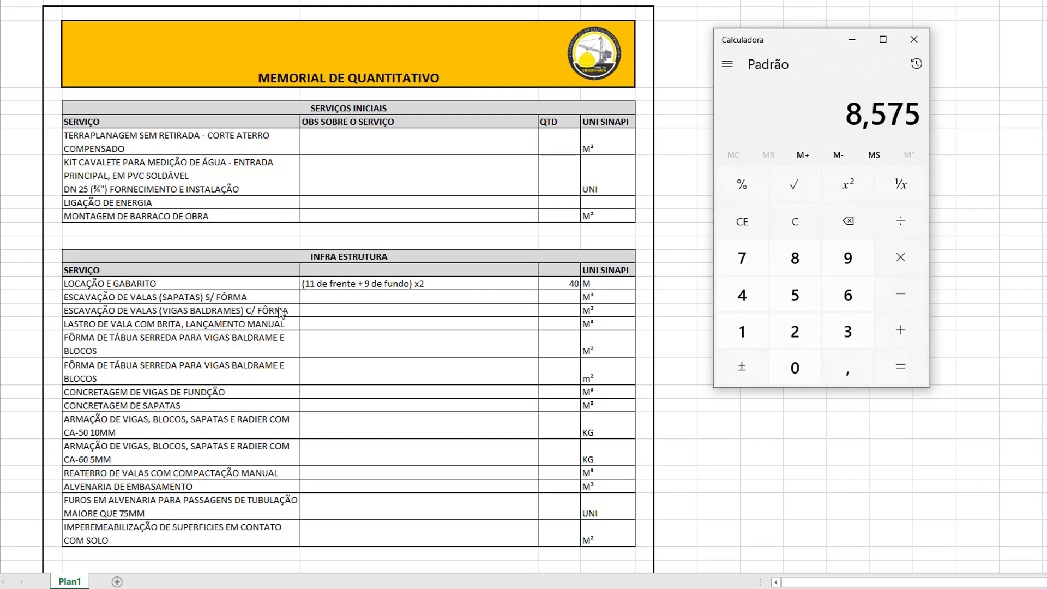
Fill in the ESCAVAÇÃO DE VALAS (VIGAS BALDRAMES) row with the observation "70 x 0,35 x 0,35" and quantity 8,57
left_click(333, 308)
left_click(348, 309)
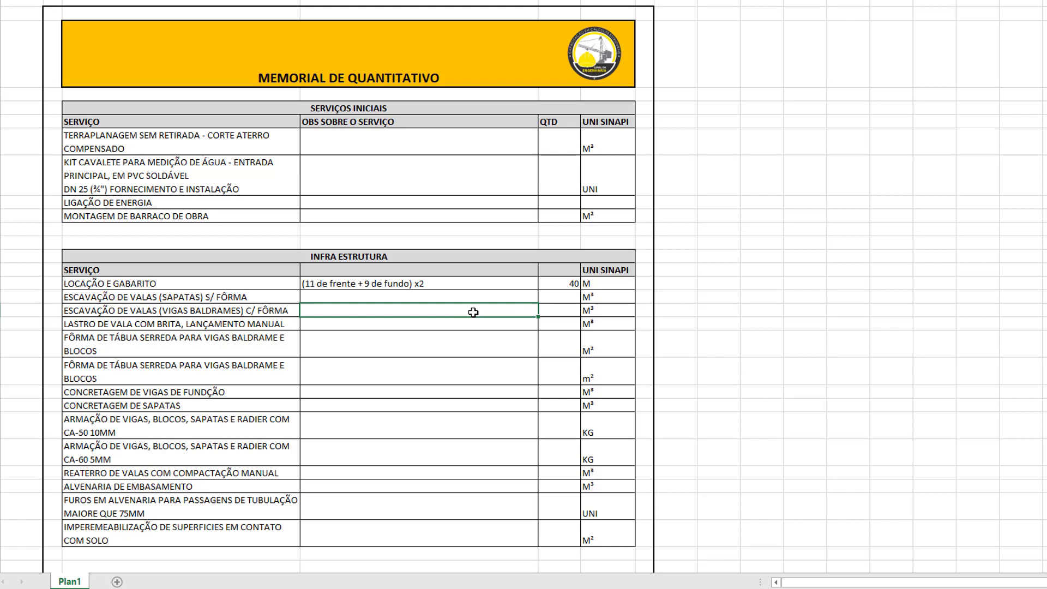
type("70 x 0,35 x 0,35")
key("Tab")
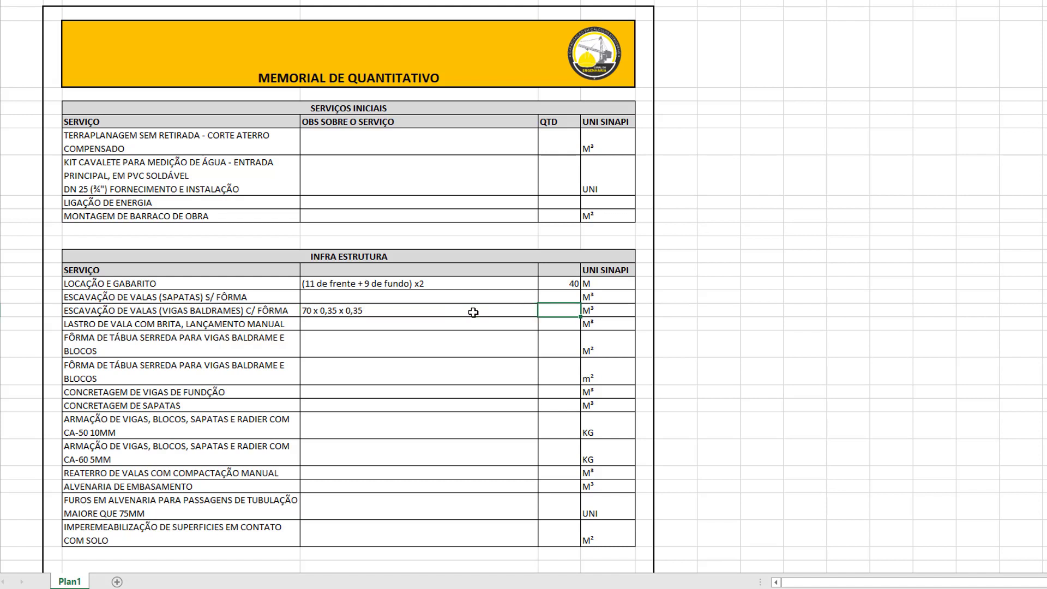
type("8,57")
left_click(412, 363)
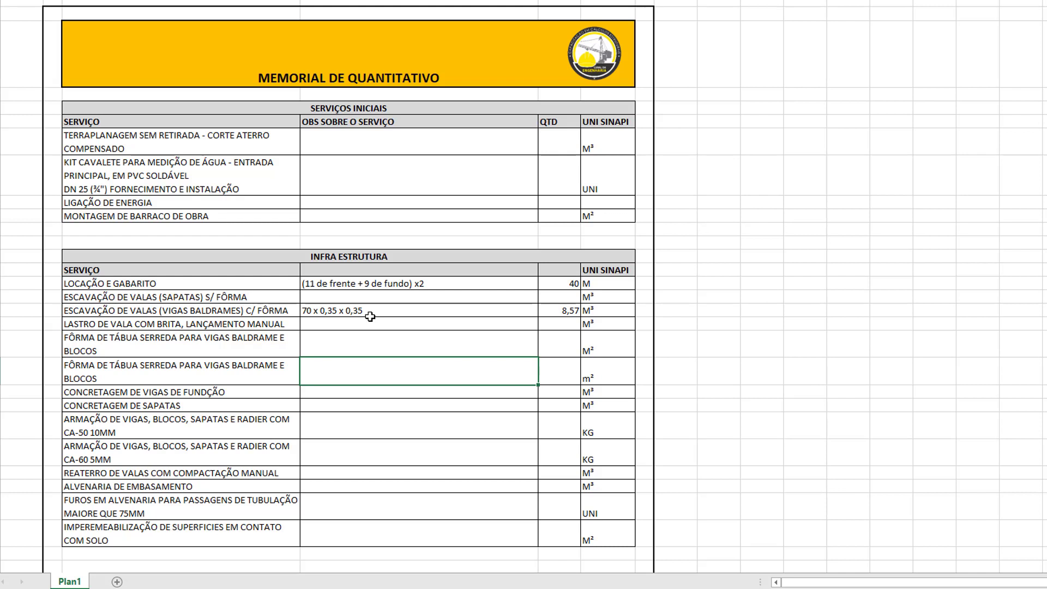
Link the "70 x 0,35 x 0,35" observation to the file PROJETO BASICO.dwg in the SERIADE ORÇAMENTOS folder
left_click(370, 315)
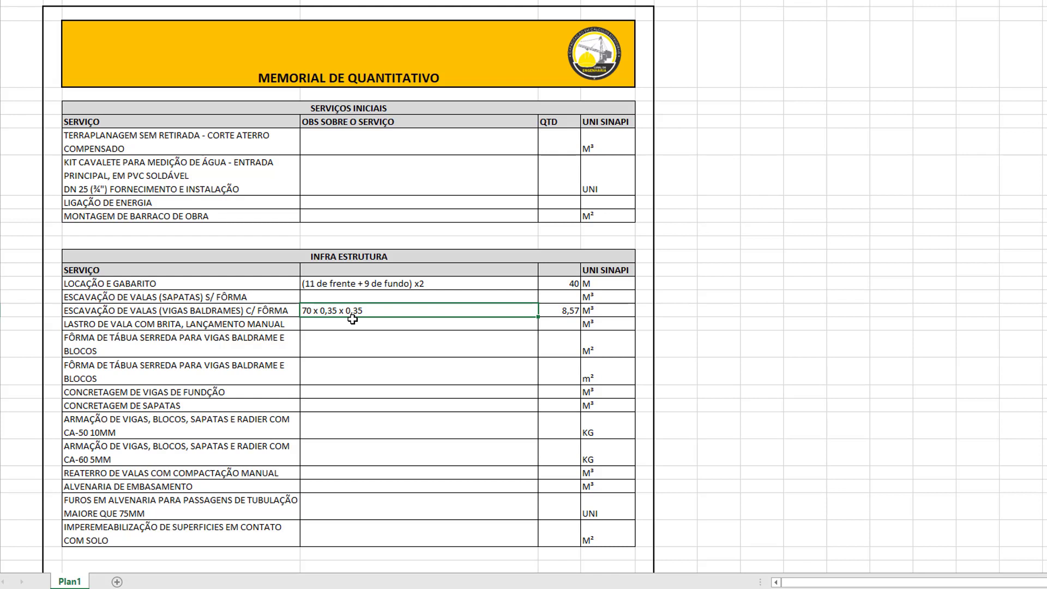
right_click(352, 320)
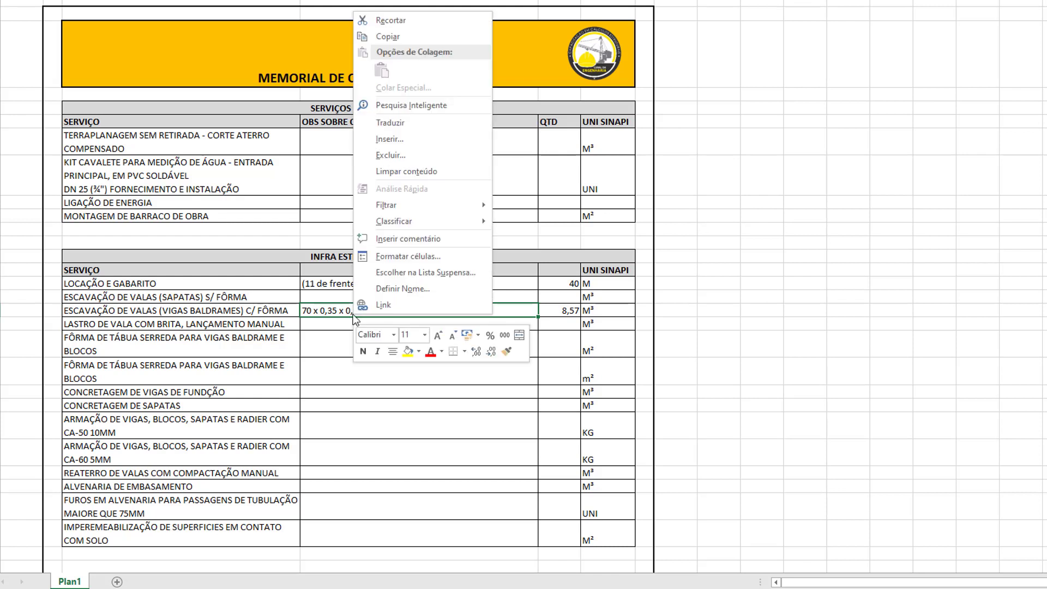
left_click(388, 305)
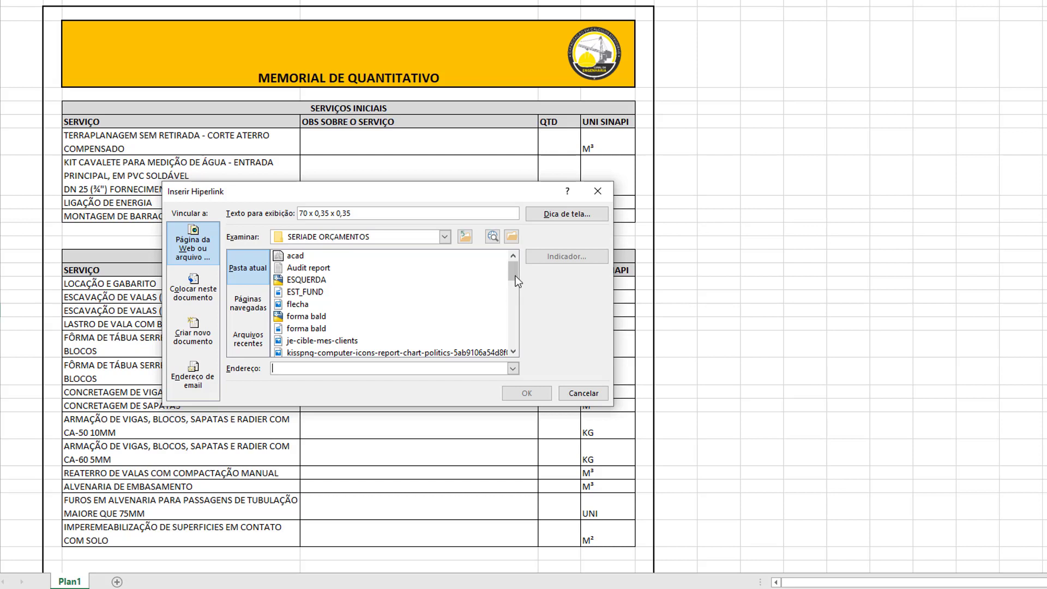
left_click_drag(516, 277, 514, 300)
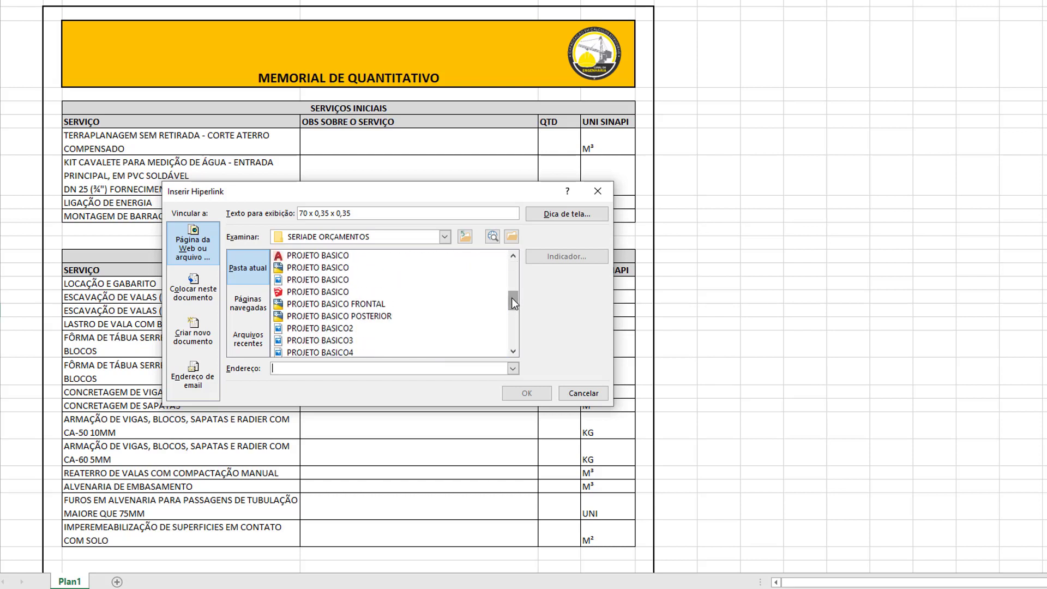
left_click(295, 270)
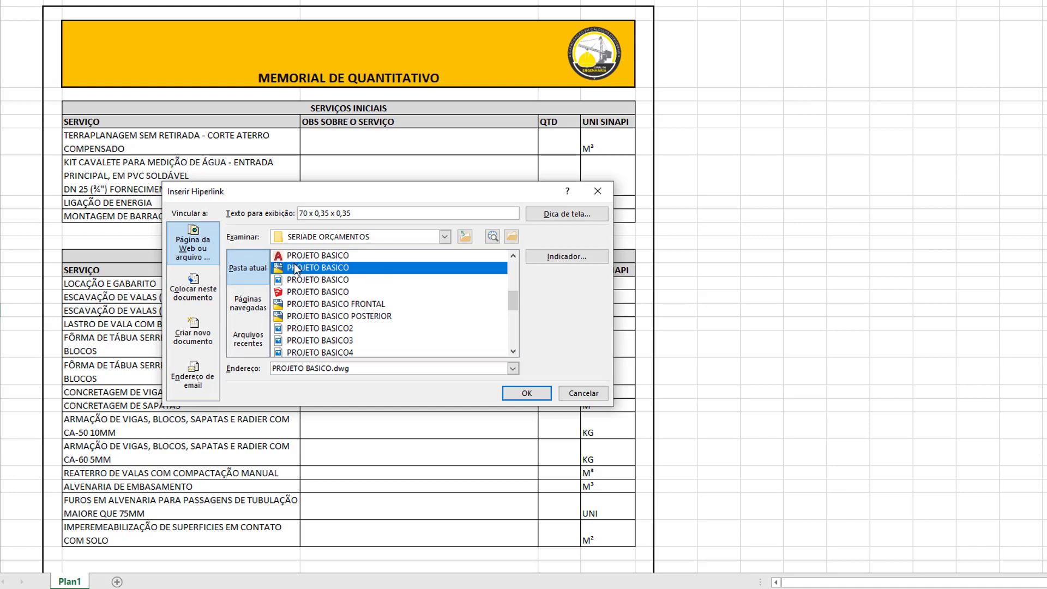
left_click(527, 395)
left_click(355, 376)
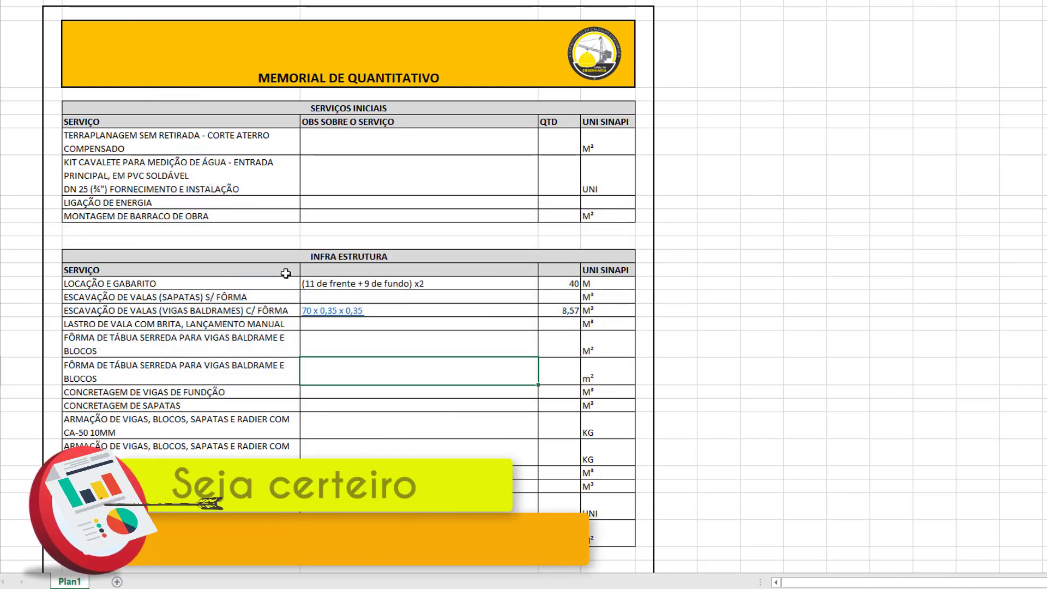
Open the drawing linked from the VIGAS BALDRAMES excavation observation and examine its foundation beam layout
left_click(343, 315)
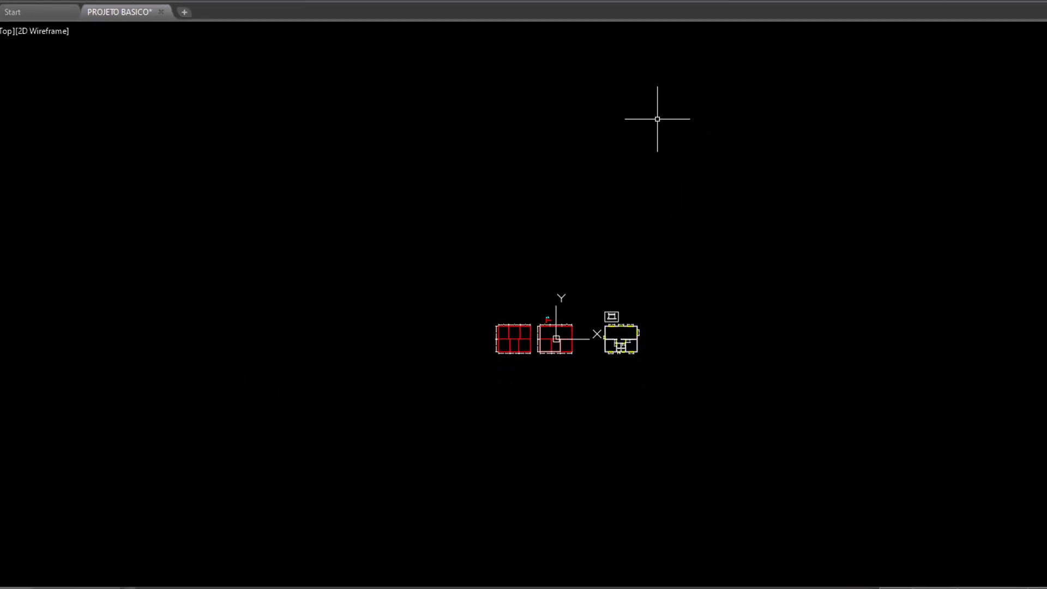
scroll(474, 363, "up", 5)
scroll(685, 227, "up", 2)
scroll(685, 227, "up", 2)
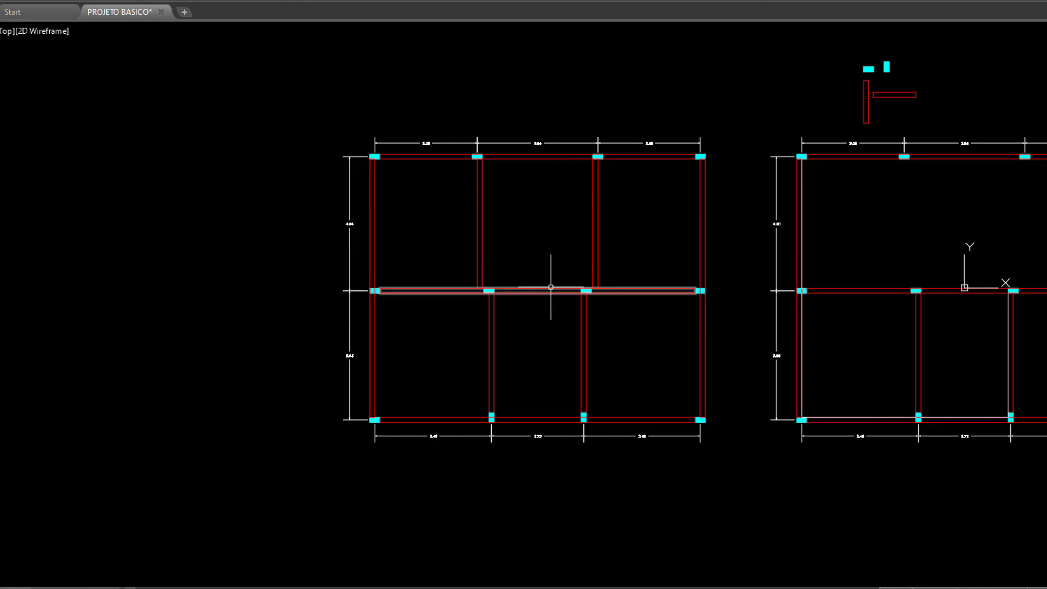
mouse_move(551, 287)
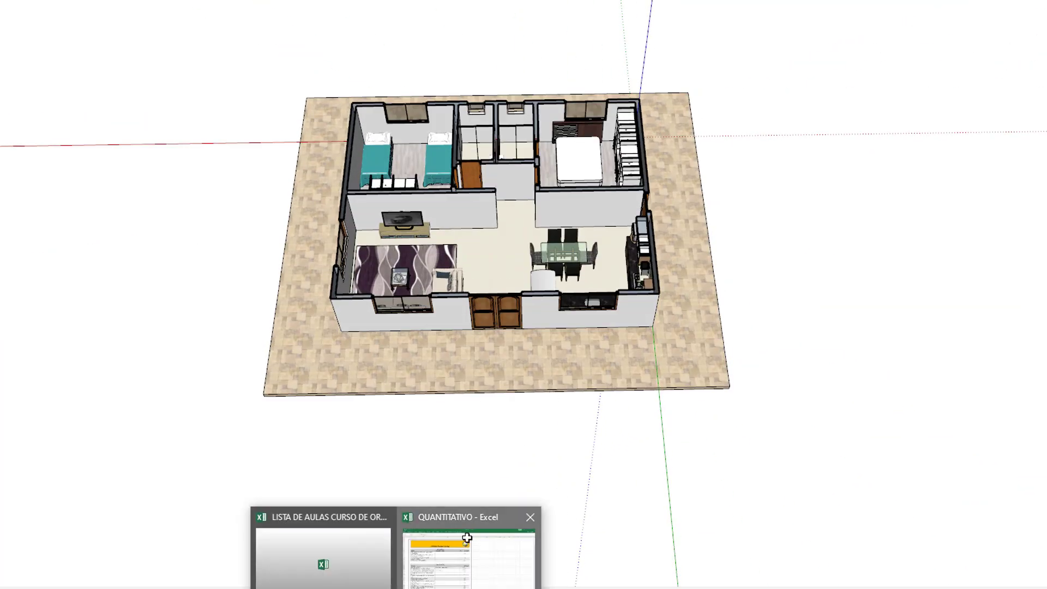
Switch back to the QUANTITATIVO workbook in Excel and look over the INFRA ESTRUTURA services
left_click(467, 532)
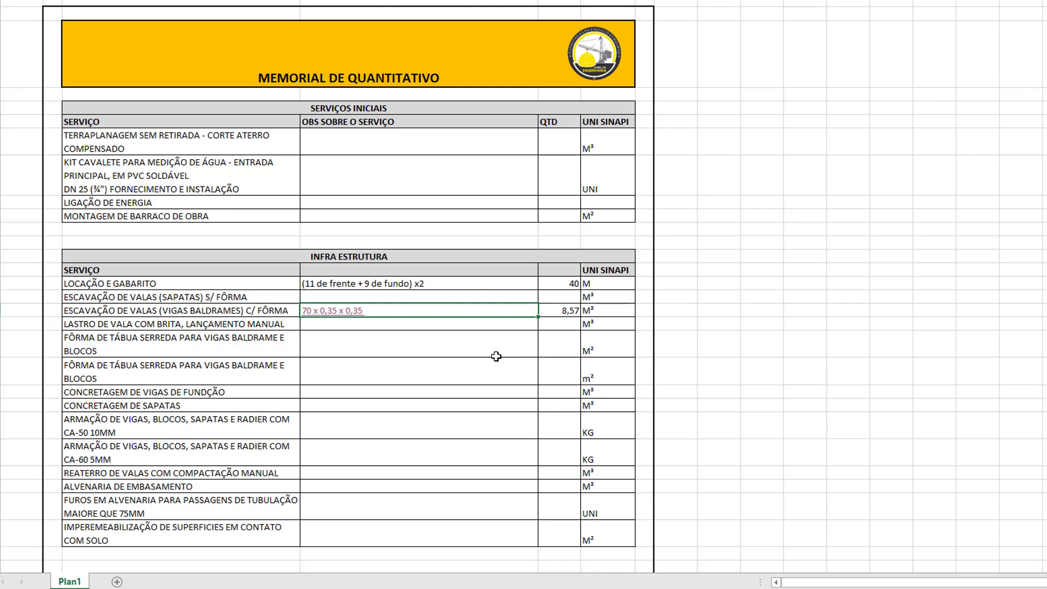
scroll(479, 171, "down", 3)
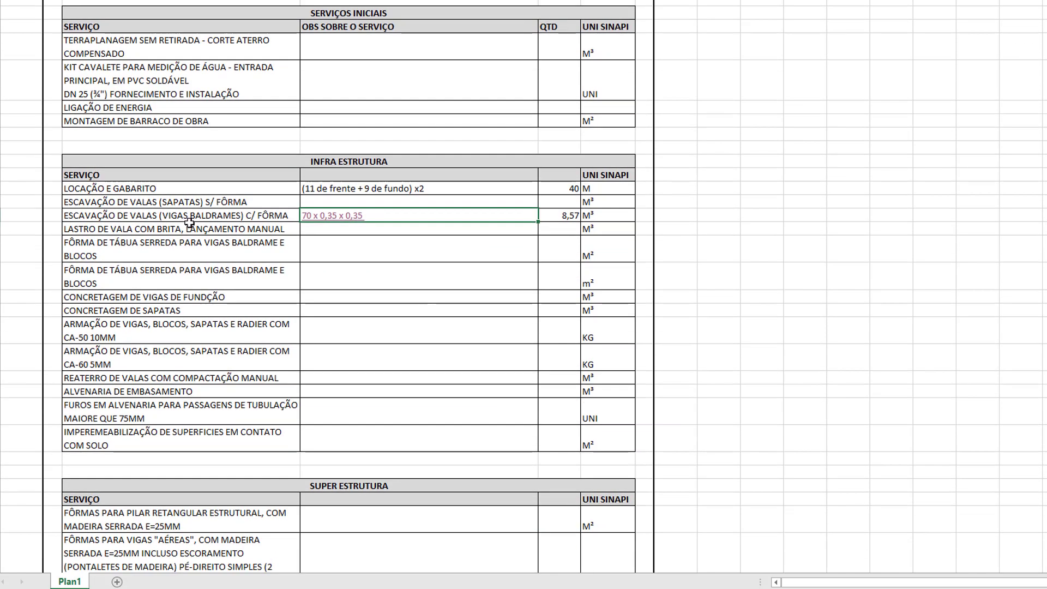
Review the SERVIÇOS INICIAIS and INFRA ESTRUTURA service rows of the memorial, including the formwork row for VIGAS BALDRAME E BLOCOS
scroll(475, 277, "down", 3)
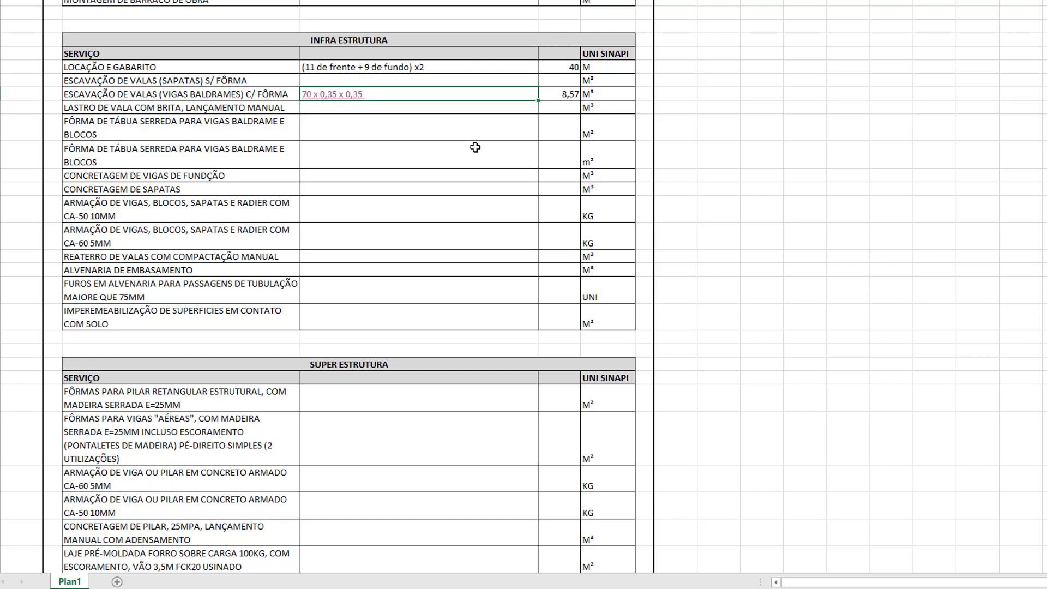
left_click(459, 130)
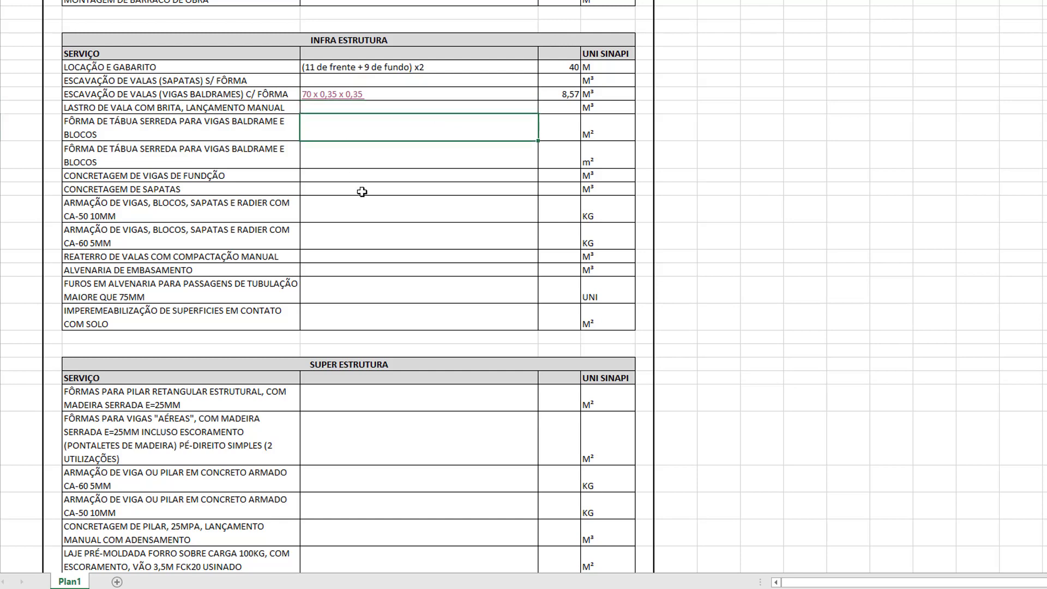
scroll(670, 218, "up", 3)
scroll(670, 218, "up", 2)
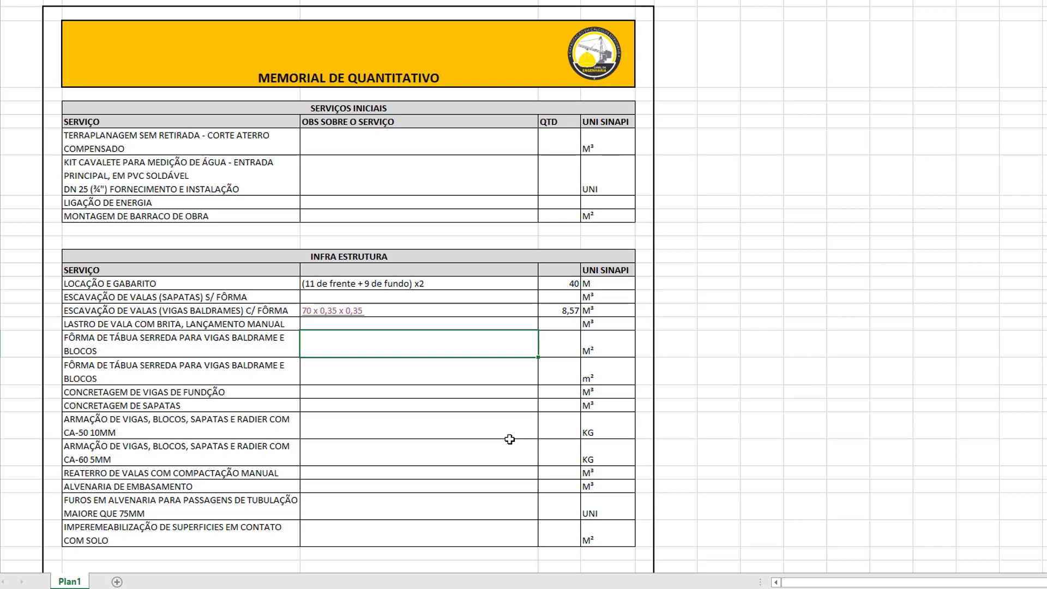
scroll(437, 396, "down", 5)
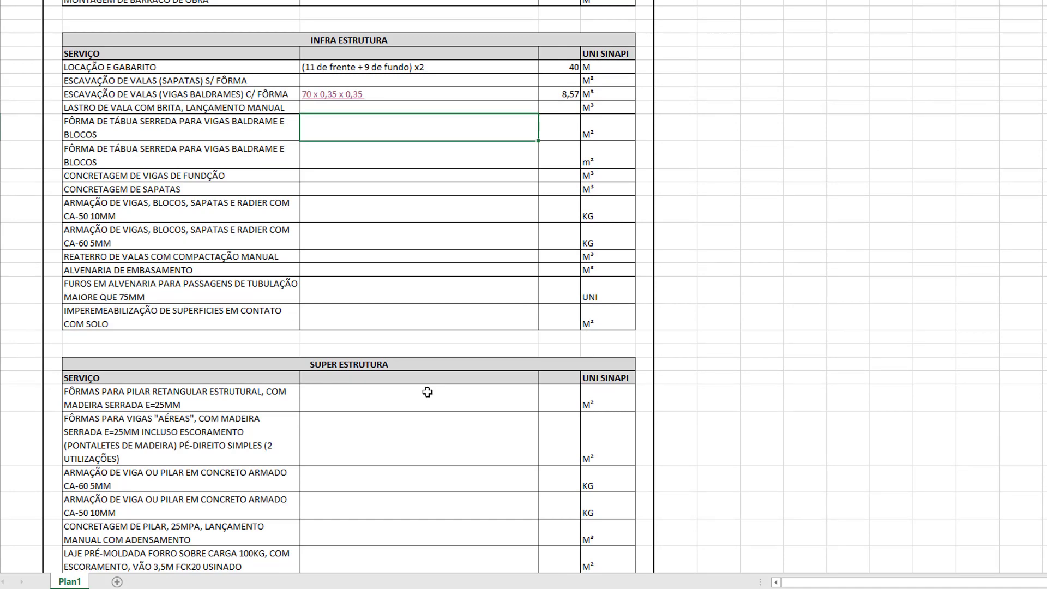
Examine the SUPER ESTRUTURA section's service list, from the pillar formwork to the LAJE PRÉ-MOLDADA PISO row
scroll(428, 391, "down", 2)
scroll(266, 330, "down", 2)
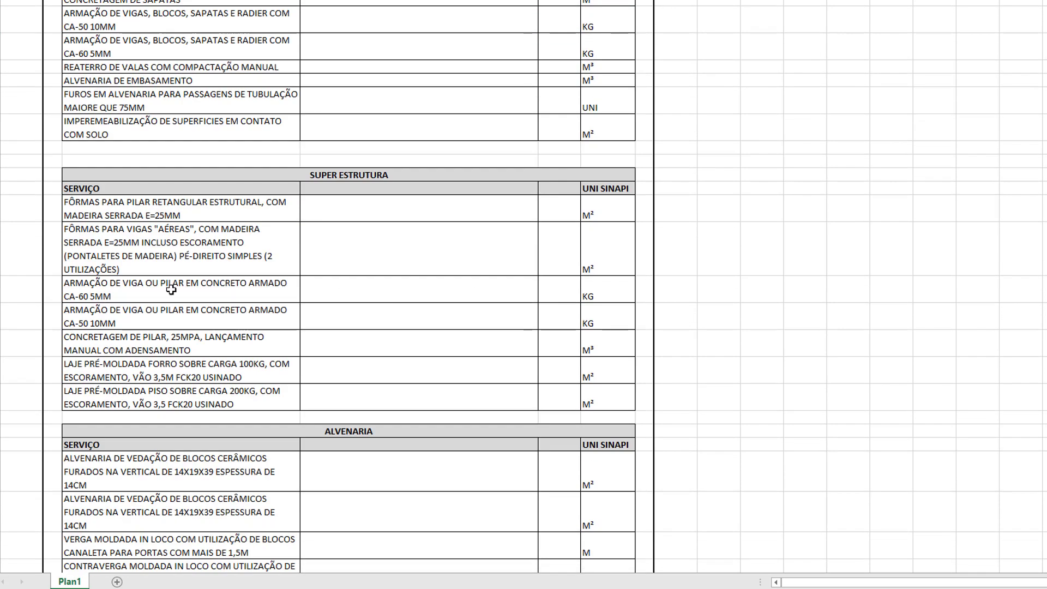
left_click(349, 174)
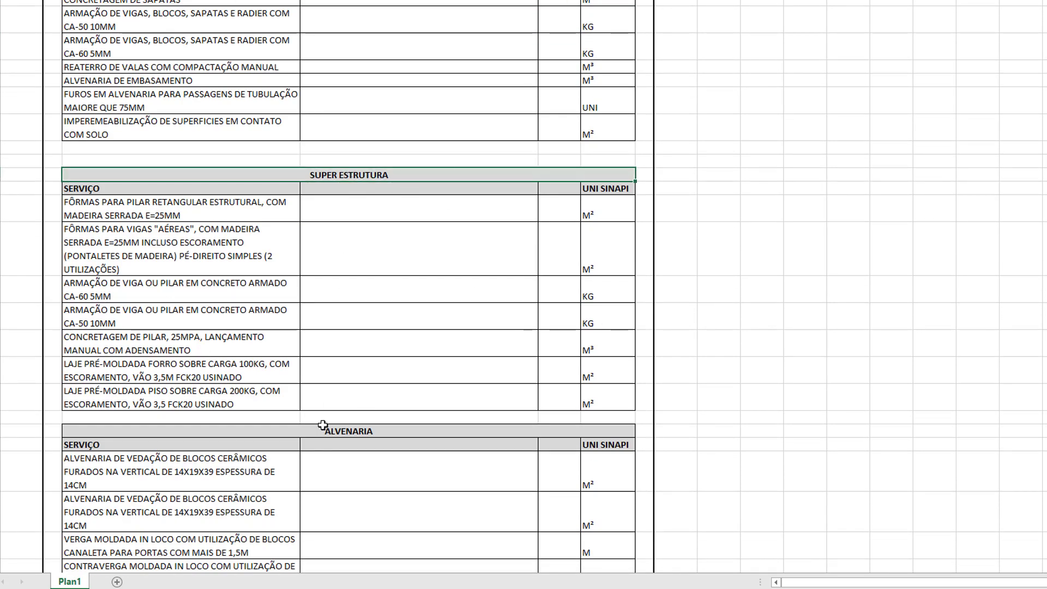
left_click(159, 206)
left_click_drag(163, 233, 169, 398)
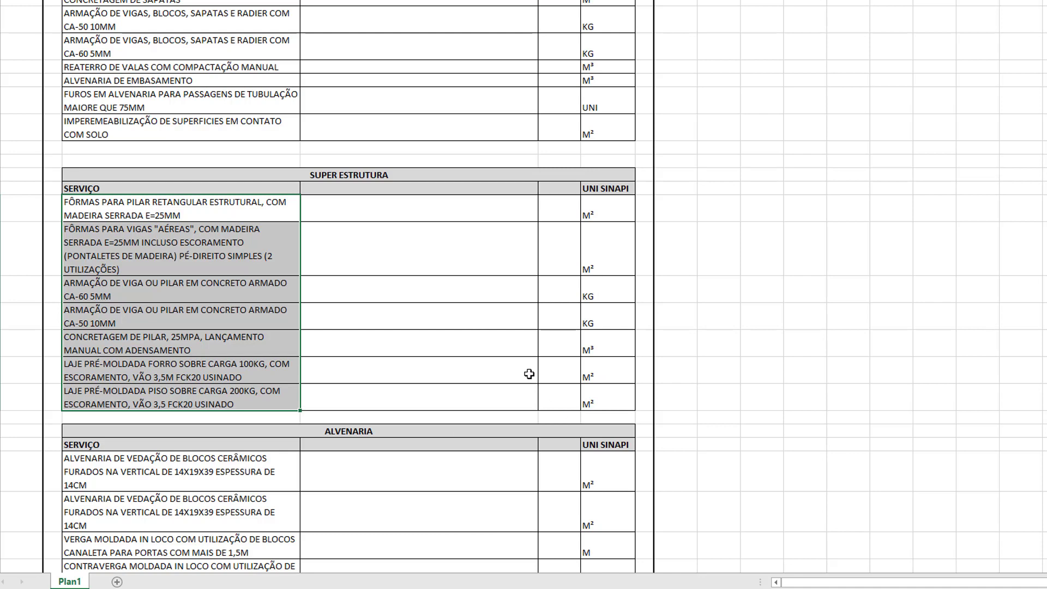
Examine the ALVENARIA section, comparing its two ALVENARIA DE VEDAÇÃO service rows
scroll(529, 374, "down", 1)
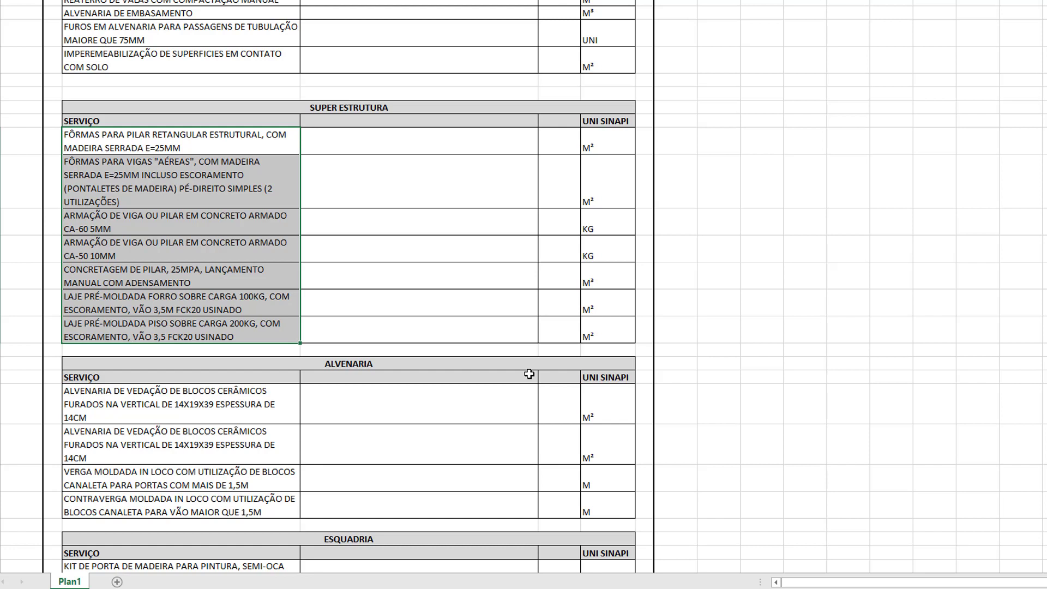
scroll(489, 360, "down", 3)
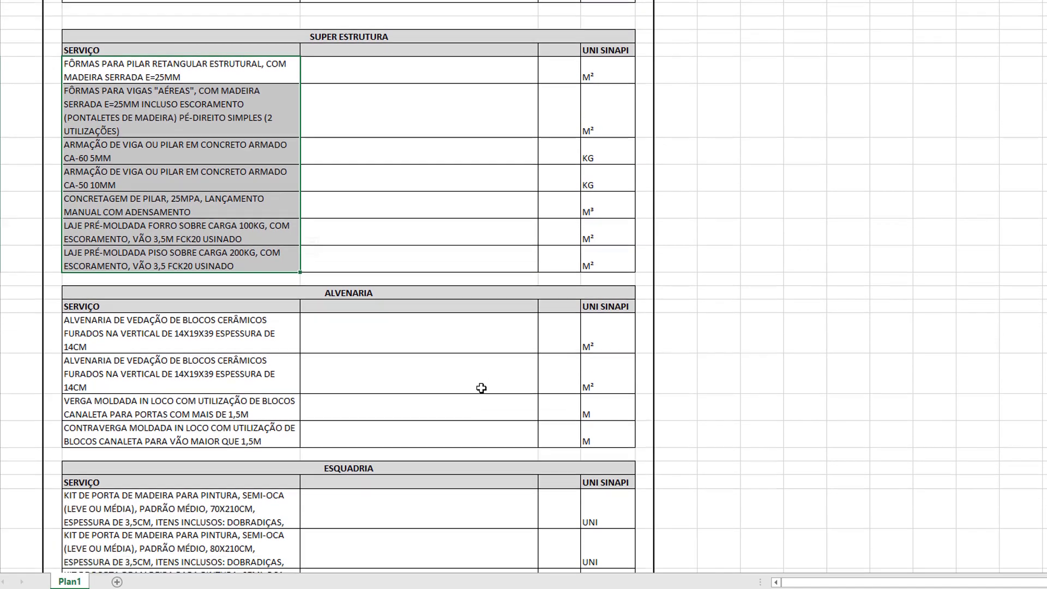
scroll(481, 387, "down", 1)
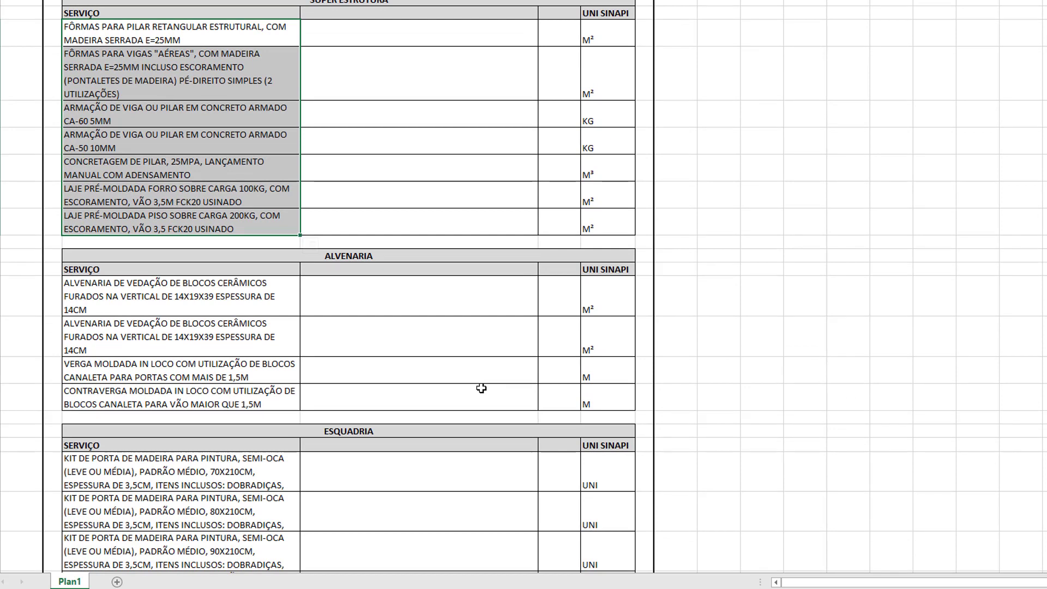
left_click(245, 309)
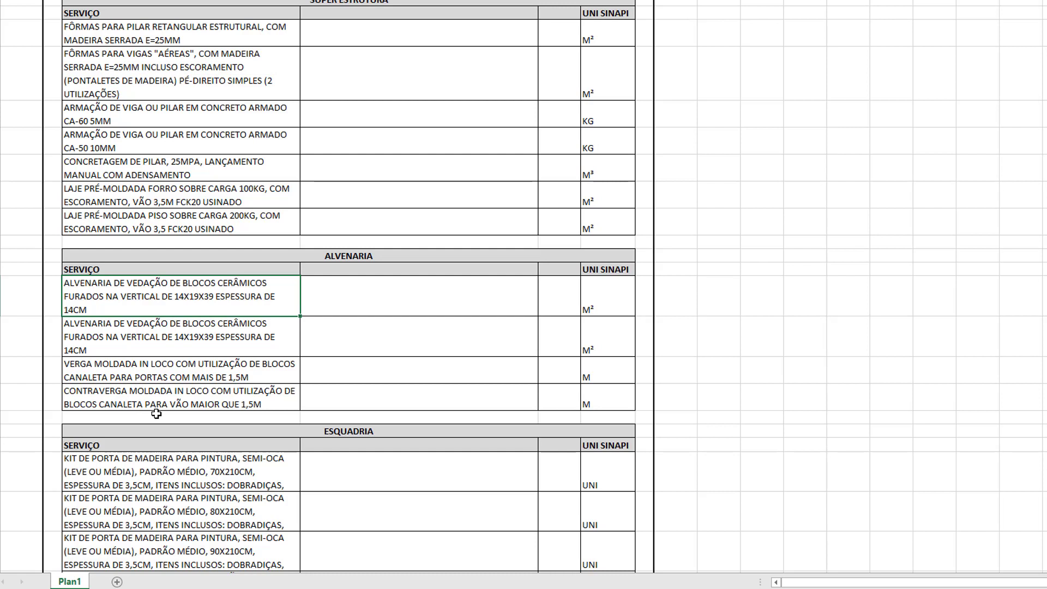
left_click(130, 334)
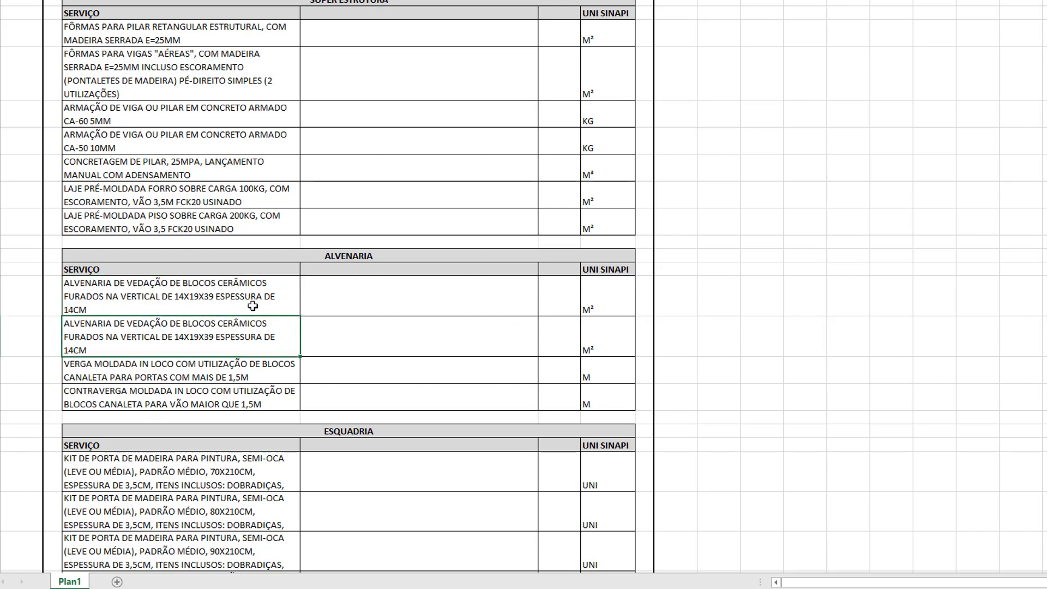
left_click(151, 301)
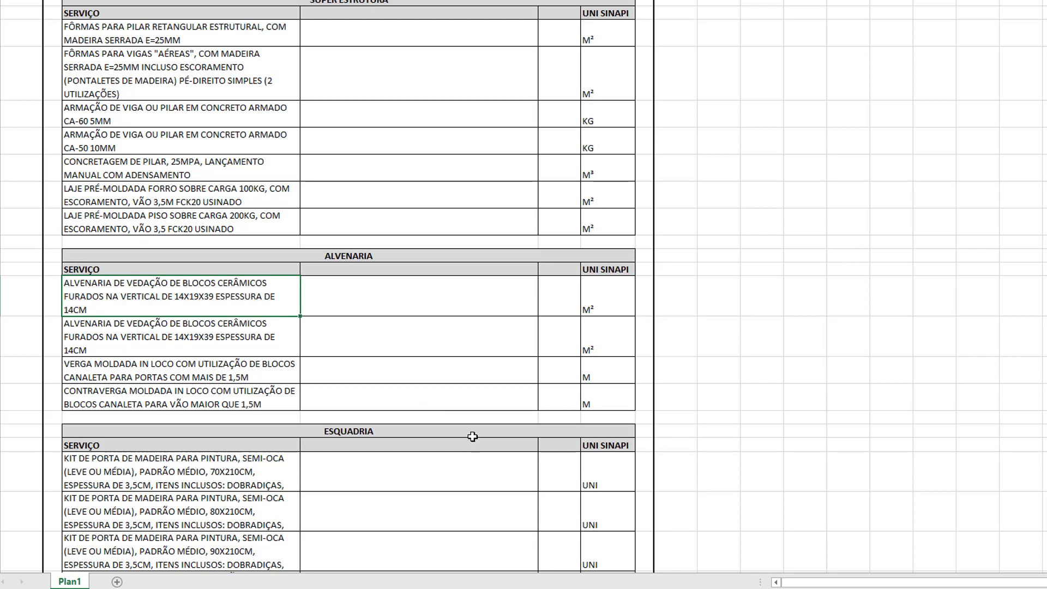
Examine the door and window services under ESQUADRIA and the two roofing services under COBERTURA
scroll(367, 468, "down", 2)
left_click_drag(262, 317, 272, 507)
left_click(512, 431)
left_click_drag(189, 309, 229, 486)
scroll(449, 403, "down", 1)
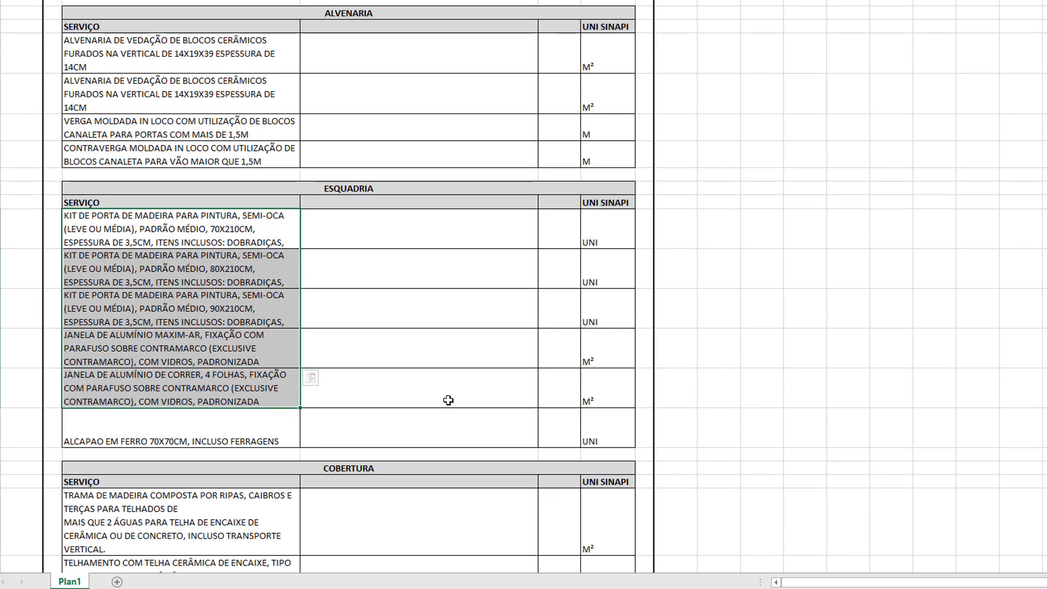
scroll(449, 403, "down", 3)
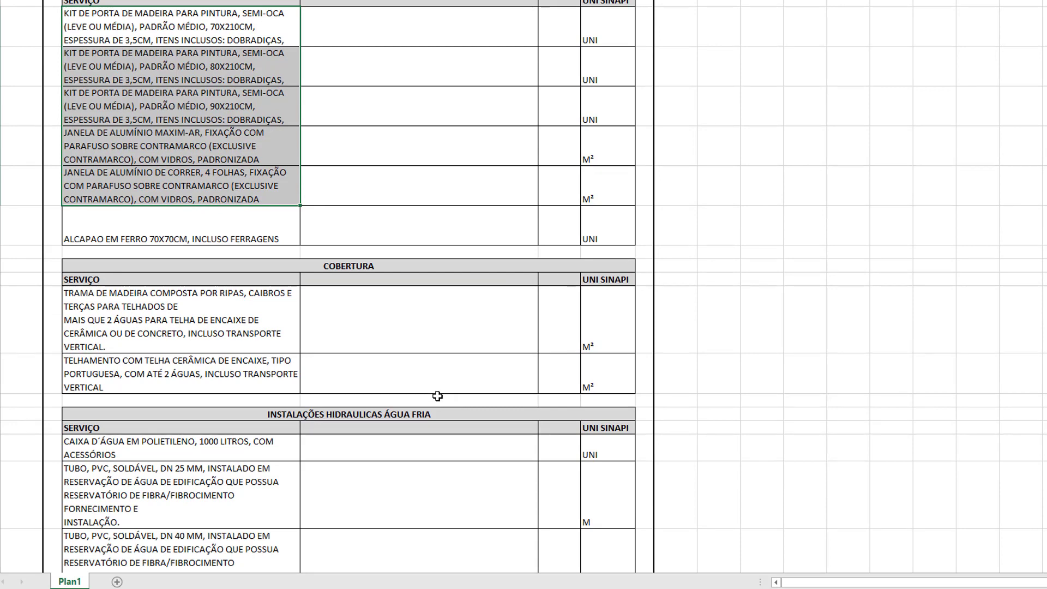
left_click_drag(261, 347, 265, 369)
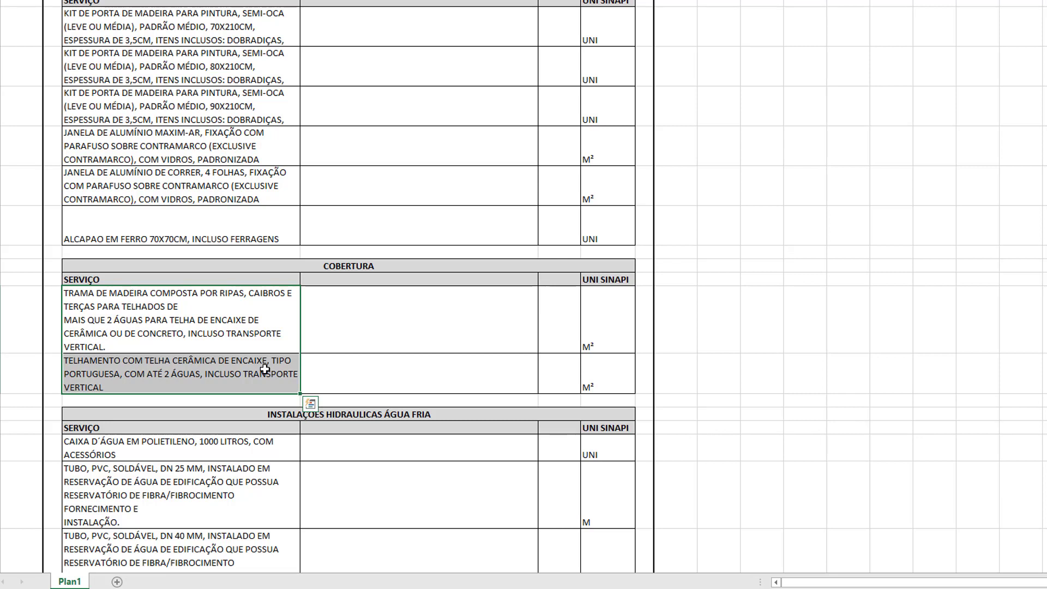
Return to the beginning of the memorial and recheck the INFRA ESTRUTURA entries and the drawing link on the VIGAS BALDRAMES excavation observation
scroll(381, 296, "up", 15)
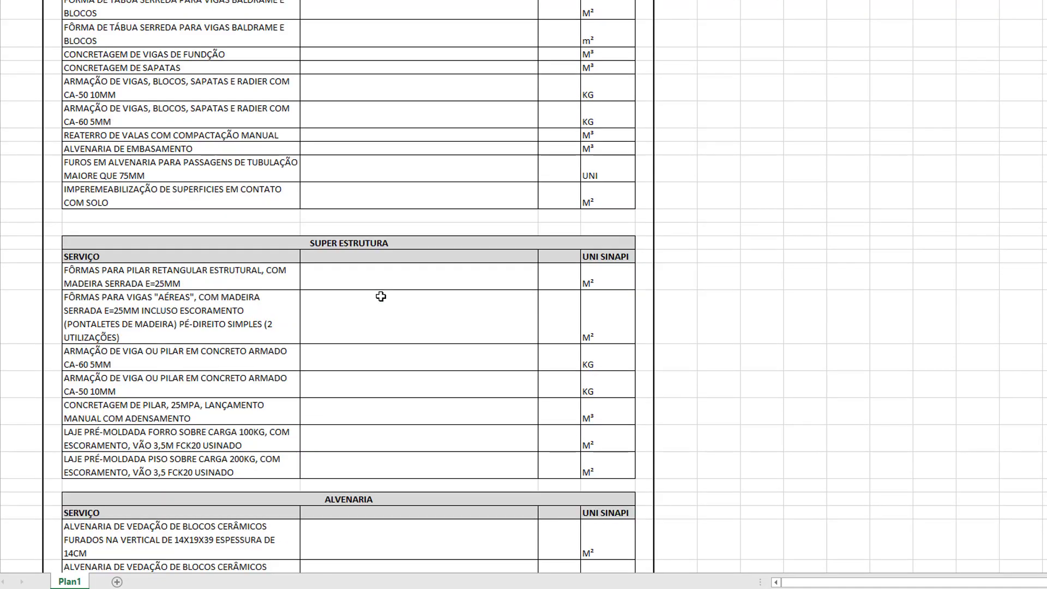
scroll(381, 297, "up", 7)
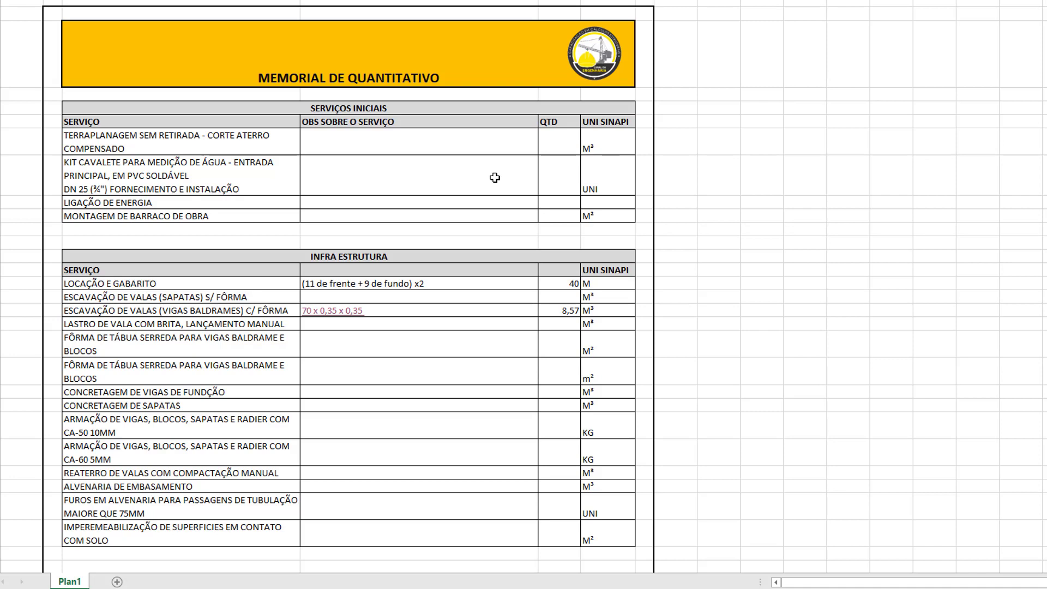
scroll(474, 213, "down", 3)
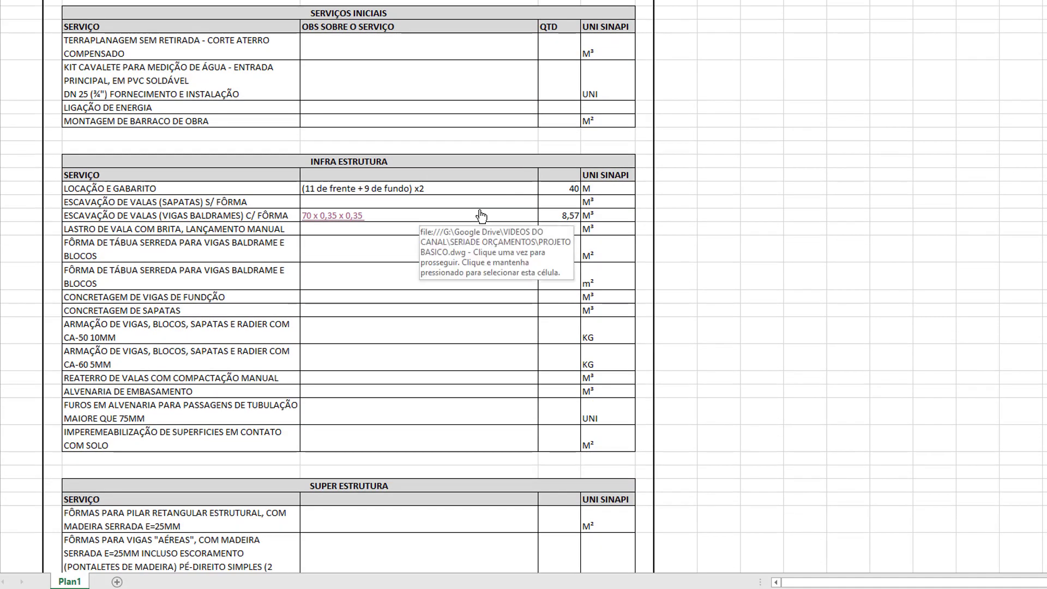
scroll(496, 200, "up", 3)
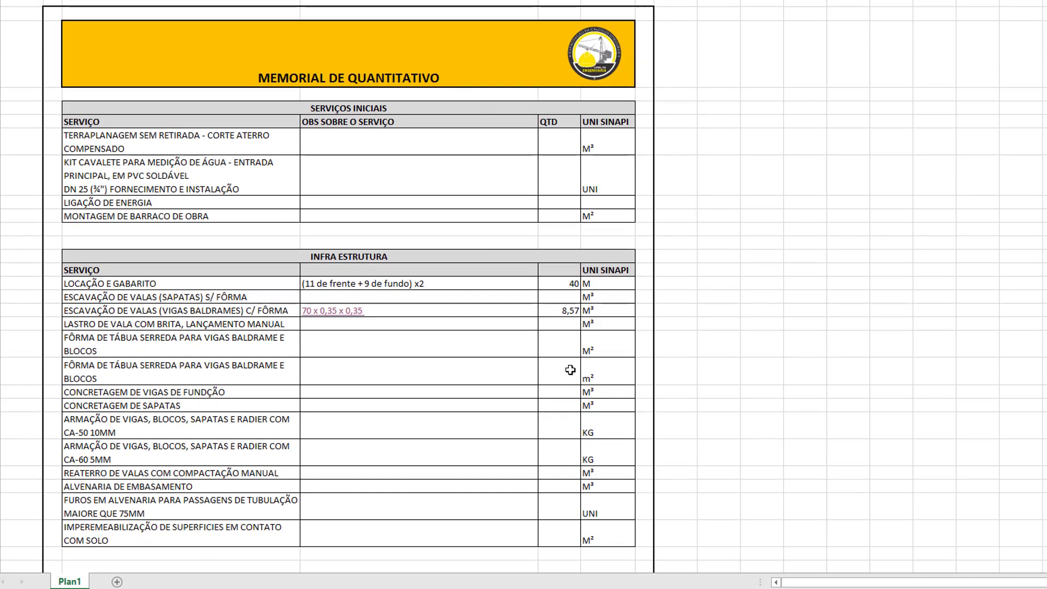